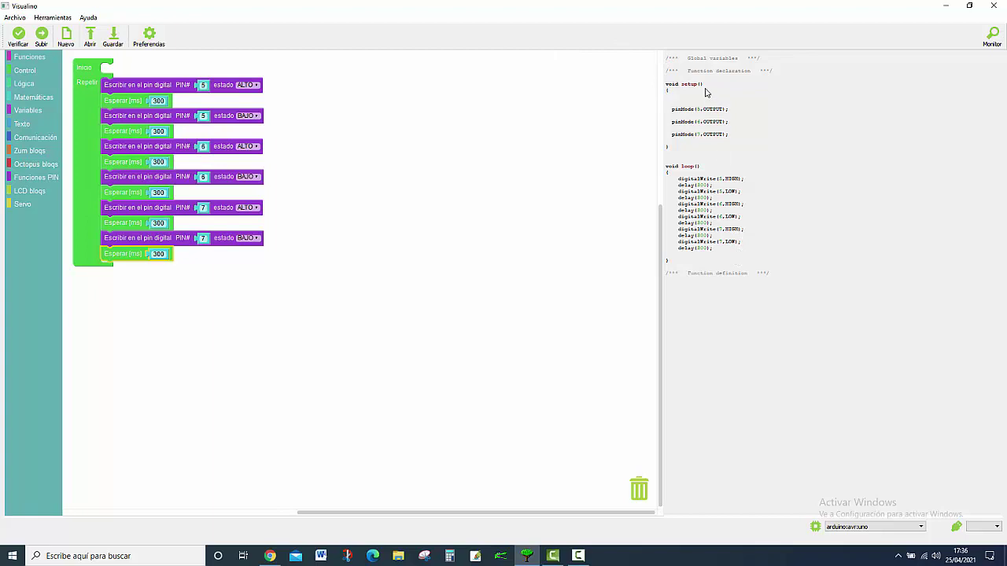
Select the entire generated Arduino code, from the global variables section to the function definition section
{"action": "left_click_drag", "start_coordinate": [664, 58], "coordinate": [792, 279]}
{"action": "left_click", "coordinate": [667, 71]}
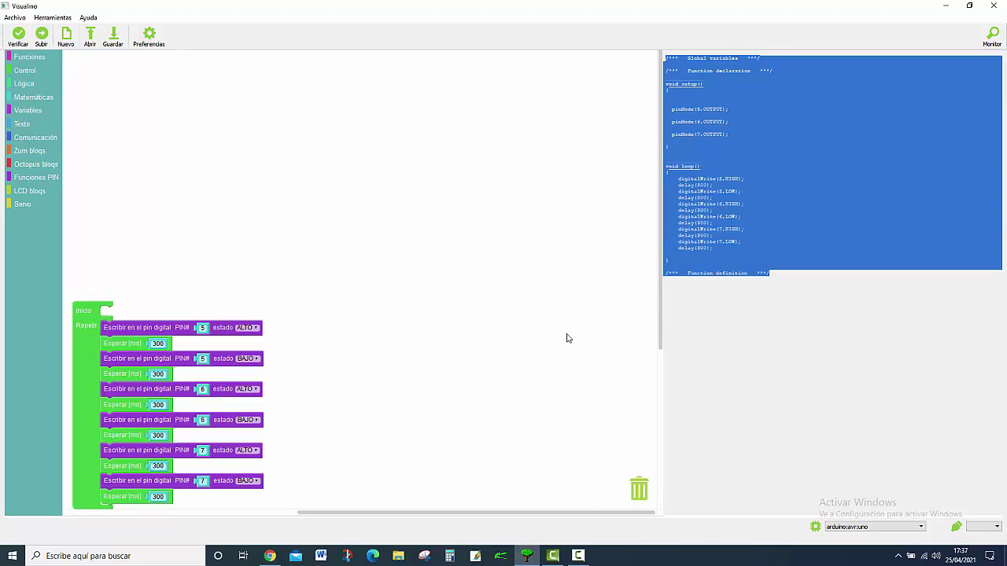
Switch to the Tinkercad dashboard in Chrome and create a new circuit
{"action": "left_click", "coordinate": [277, 557]}
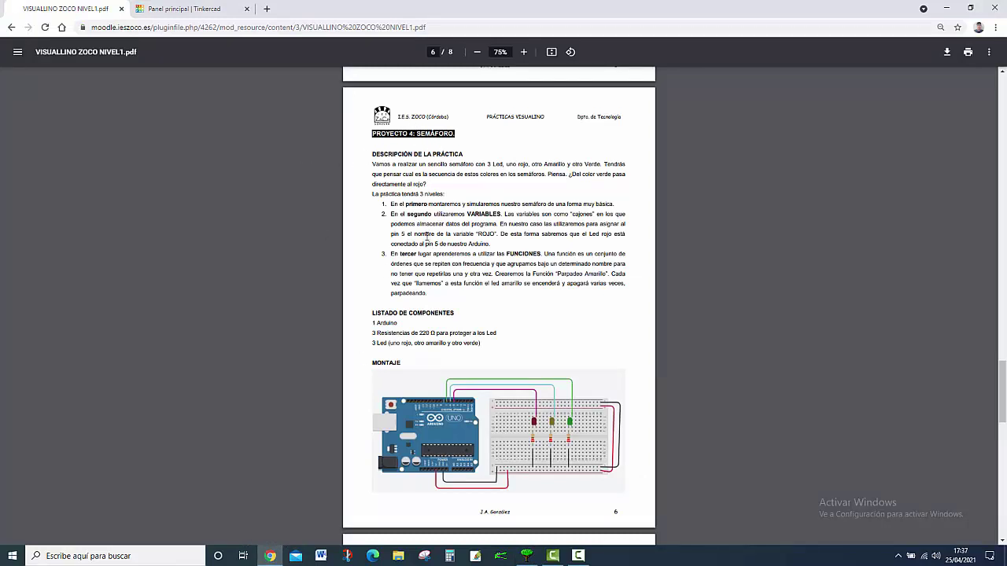
{"action": "left_click", "coordinate": [209, 6]}
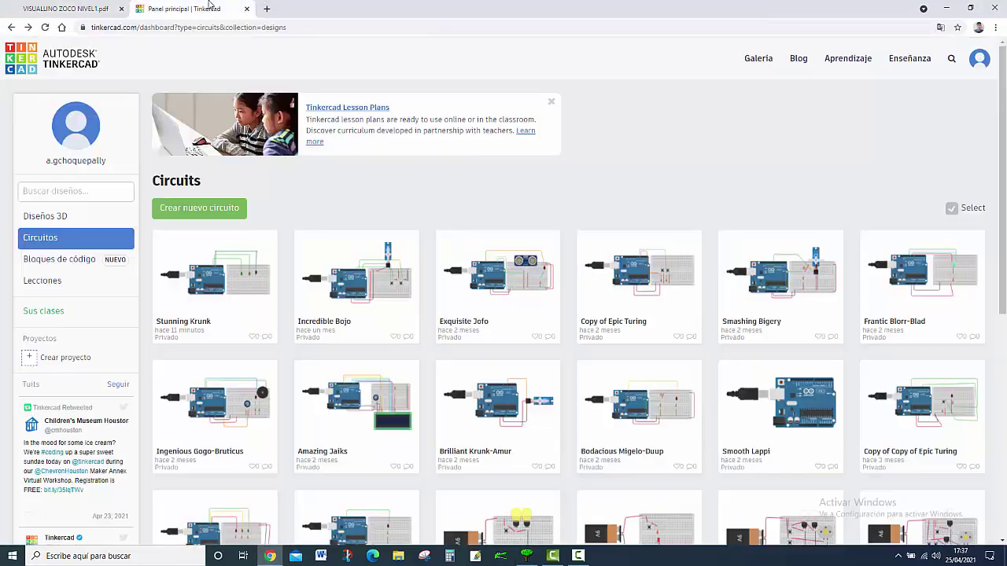
{"action": "left_click", "coordinate": [195, 210]}
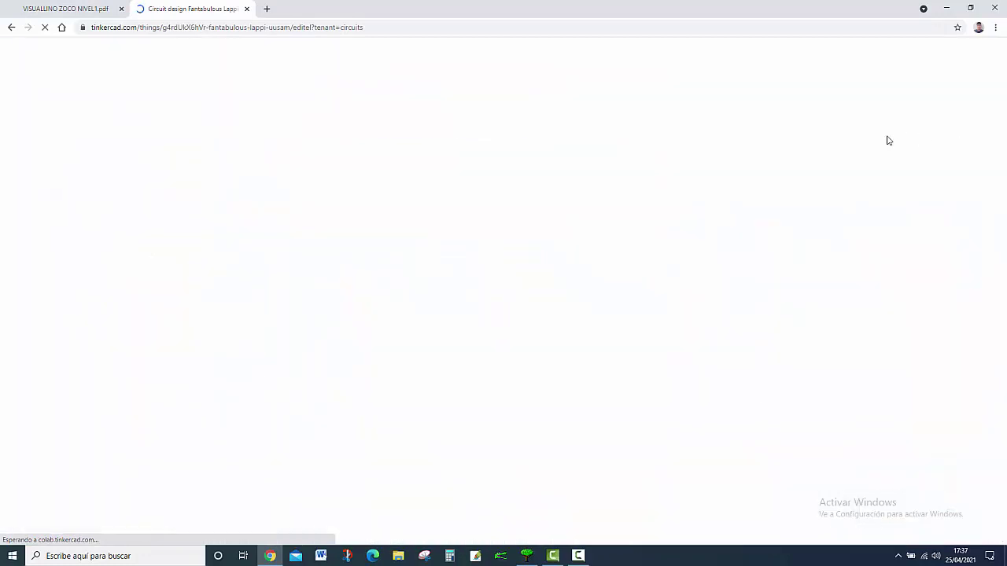
Check the traffic-light component list in the PDF, and place an Arduino Uno R3 with a small breadboard close beside it in the new circuit
{"action": "left_click", "coordinate": [79, 8]}
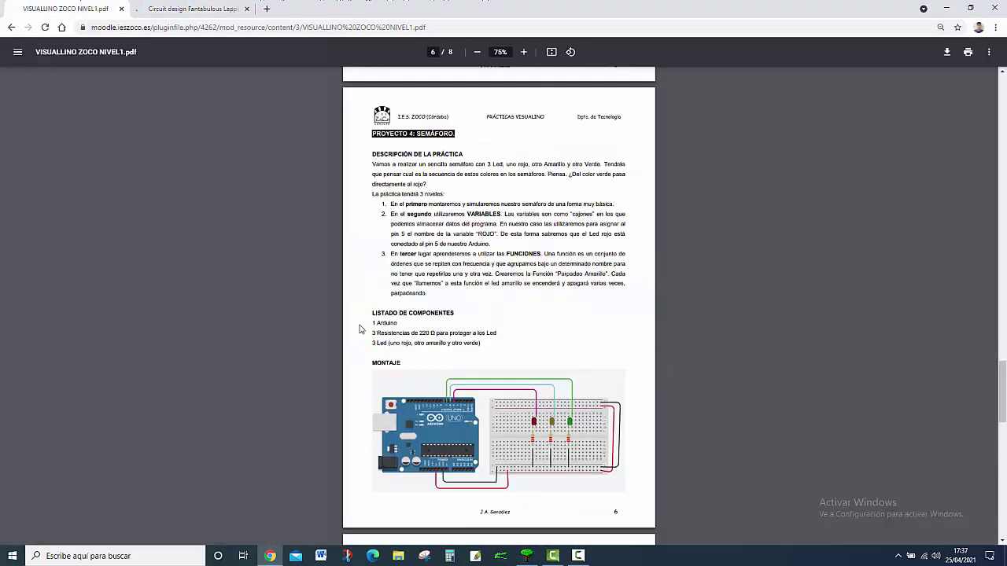
{"action": "scroll", "coordinate": [362, 329], "scroll_direction": "down", "scroll_amount": 3}
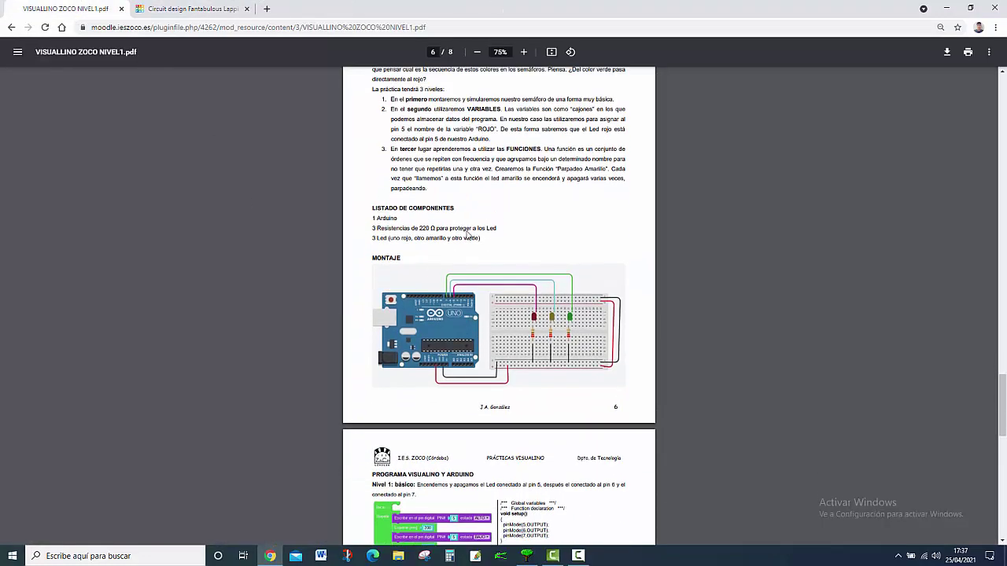
{"action": "left_click", "coordinate": [241, 7]}
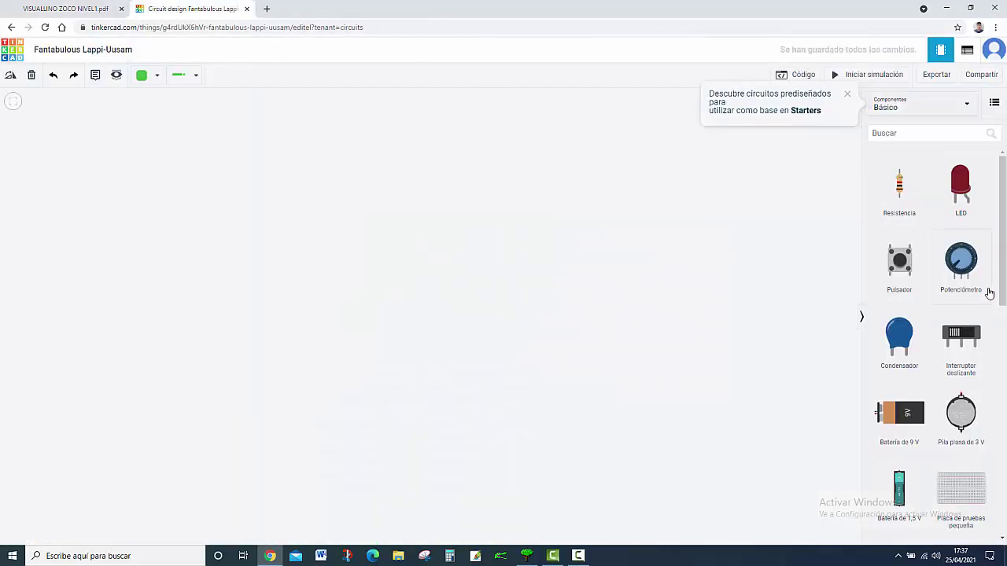
{"action": "scroll", "coordinate": [983, 315], "scroll_direction": "down", "scroll_amount": 1}
{"action": "scroll", "coordinate": [983, 316], "scroll_direction": "down", "scroll_amount": 2}
{"action": "left_click_drag", "start_coordinate": [941, 354], "coordinate": [290, 299]}
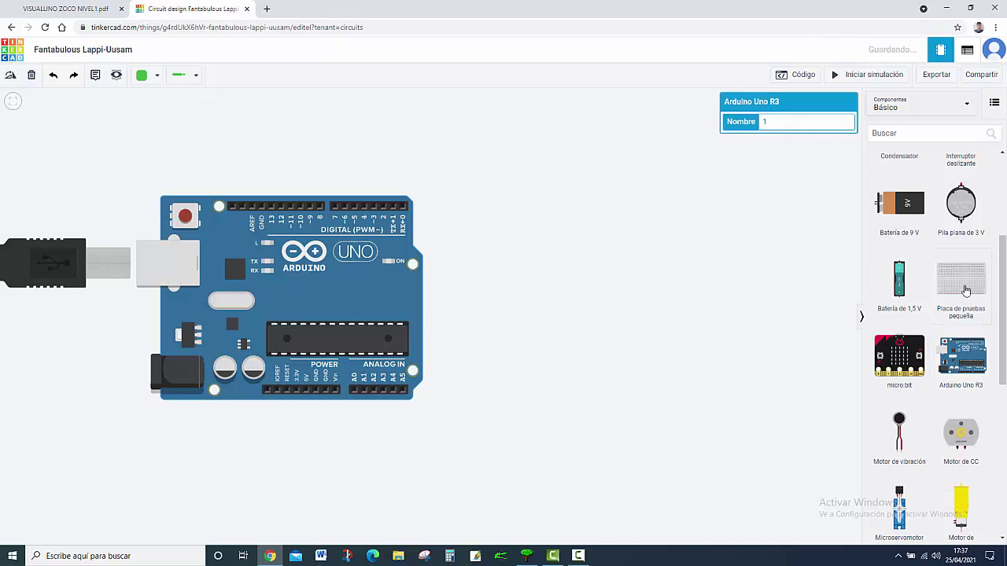
{"action": "left_click_drag", "start_coordinate": [884, 317], "coordinate": [650, 305]}
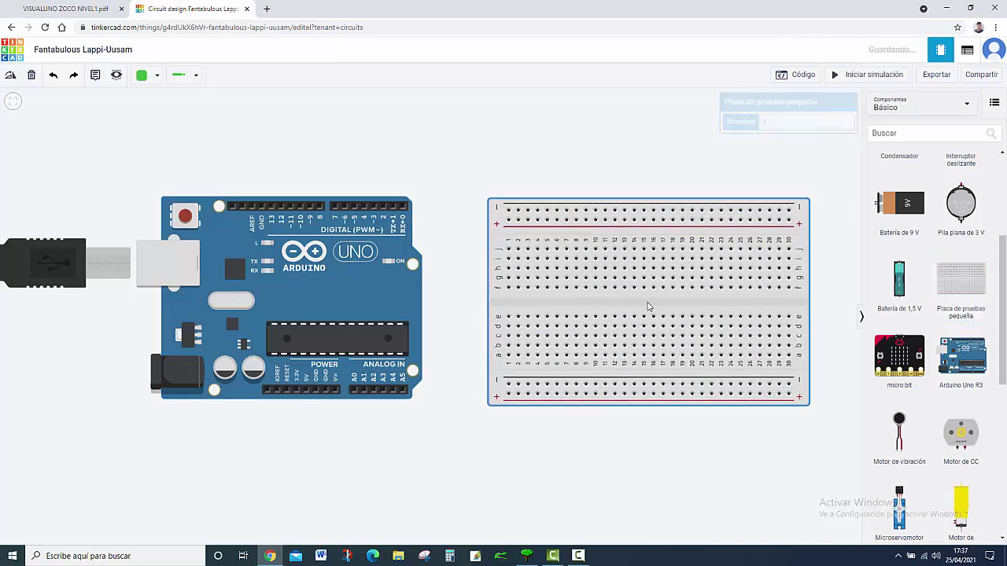
{"action": "left_click", "coordinate": [665, 248]}
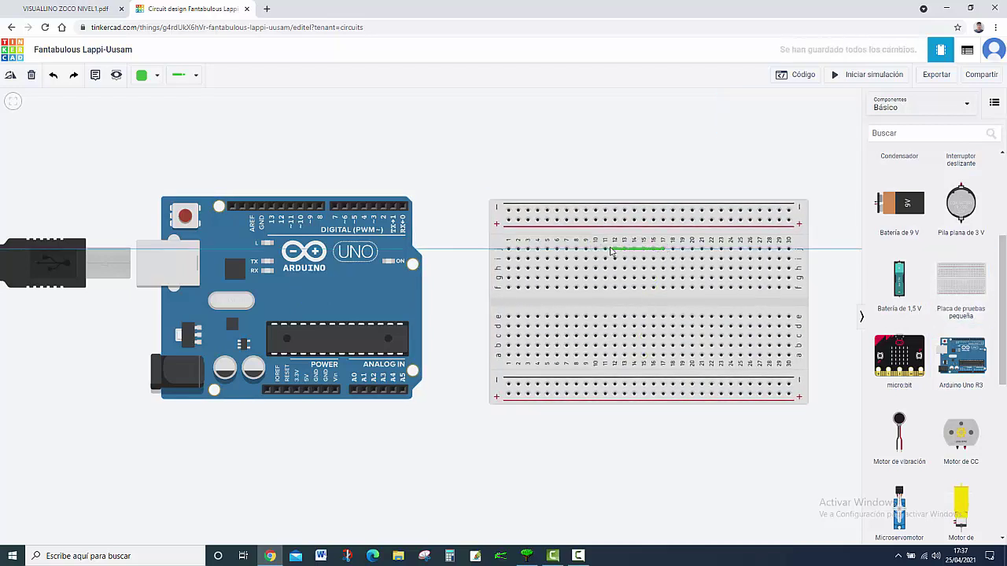
{"action": "key", "text": "Escape"}
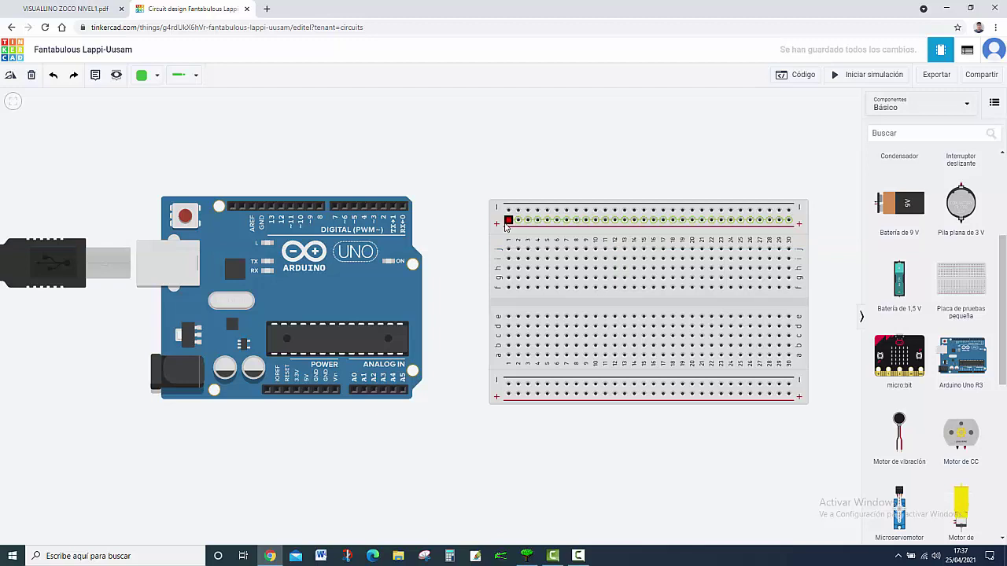
{"action": "left_click_drag", "start_coordinate": [501, 251], "coordinate": [450, 253]}
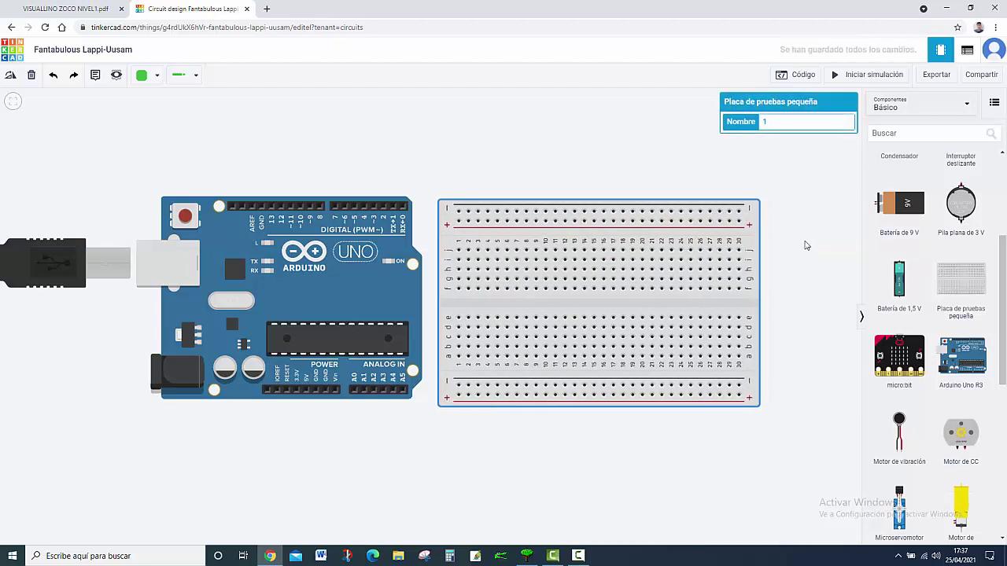
Find the LED component and place one at breadboard columns 9 and 10 in the upper half, setting its color to Verde
{"action": "left_click", "coordinate": [922, 135]}
{"action": "type", "text": "led"}
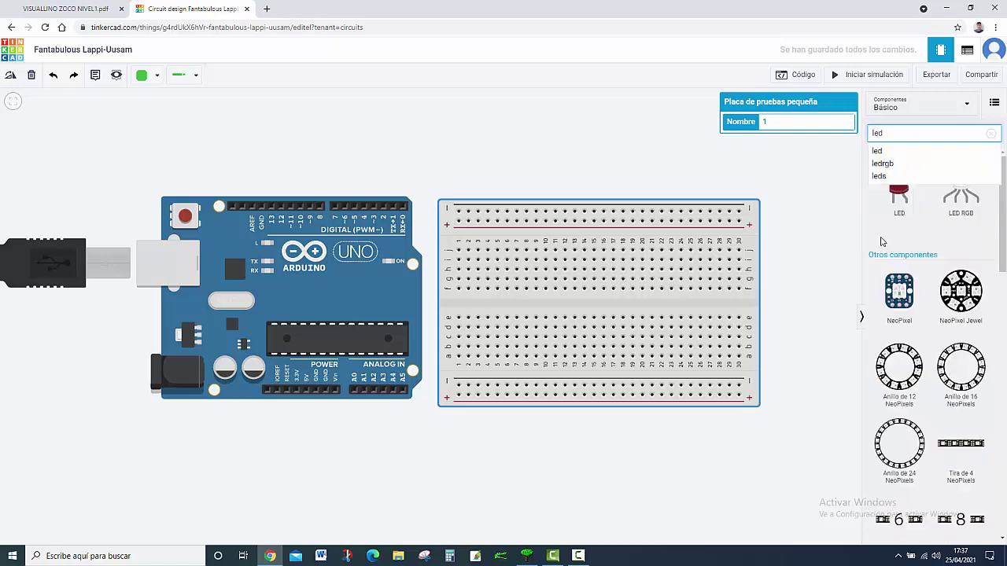
{"action": "left_click_drag", "start_coordinate": [908, 202], "coordinate": [552, 280]}
{"action": "left_click", "coordinate": [798, 141]}
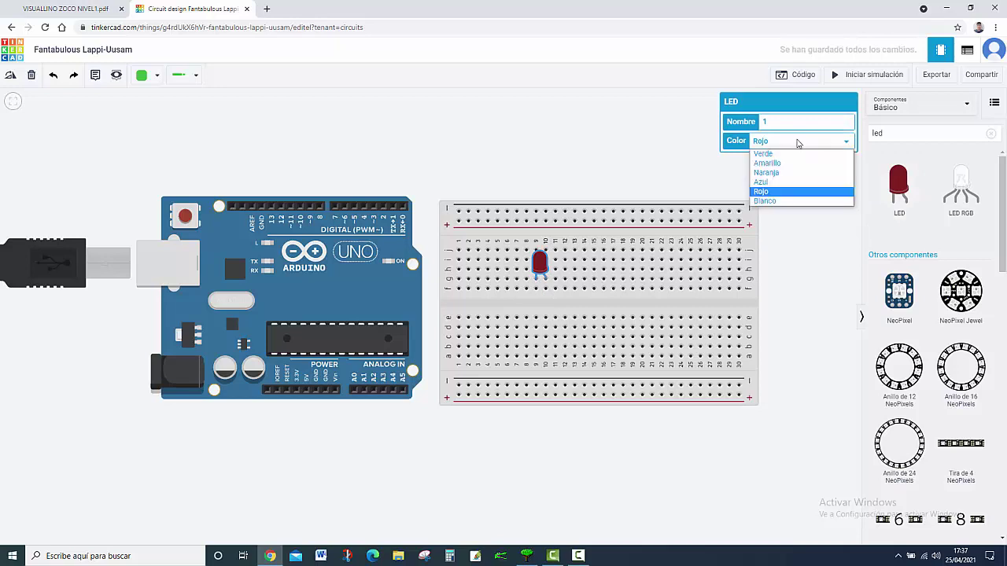
{"action": "left_click", "coordinate": [798, 153]}
Add an Amarillo LED at breadboard columns 14 and 15 and a Rojo LED at columns 18 and 19, aligned with the green LED
{"action": "left_click_drag", "start_coordinate": [894, 188], "coordinate": [591, 281]}
{"action": "left_click", "coordinate": [825, 145]}
{"action": "left_click", "coordinate": [805, 169]}
{"action": "left_click_drag", "start_coordinate": [587, 262], "coordinate": [539, 273]}
{"action": "left_click_drag", "start_coordinate": [910, 203], "coordinate": [616, 272]}
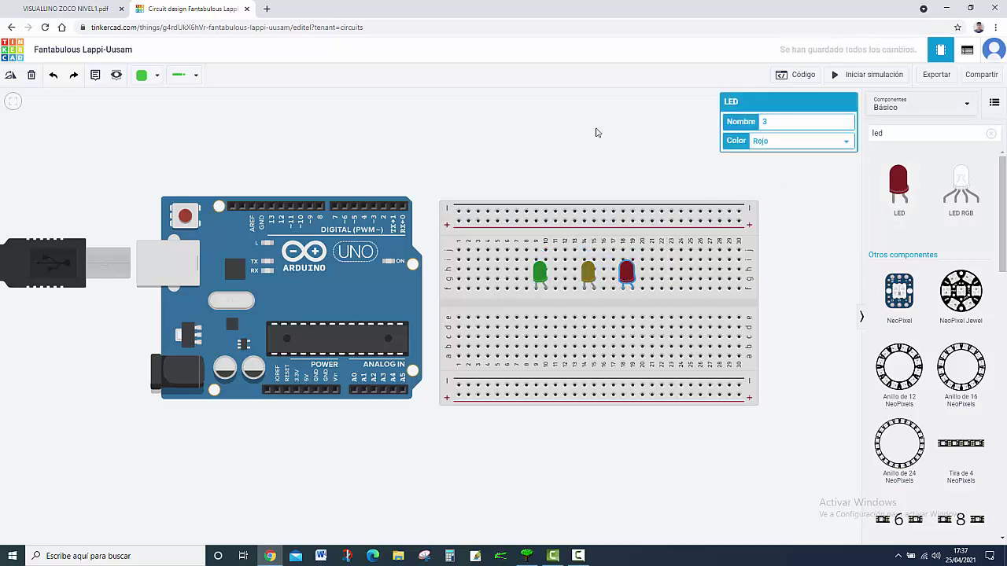
Wire Arduino digital pin 7 to the green LED's column 10, routing the wire above both boards
{"action": "left_click", "coordinate": [334, 208]}
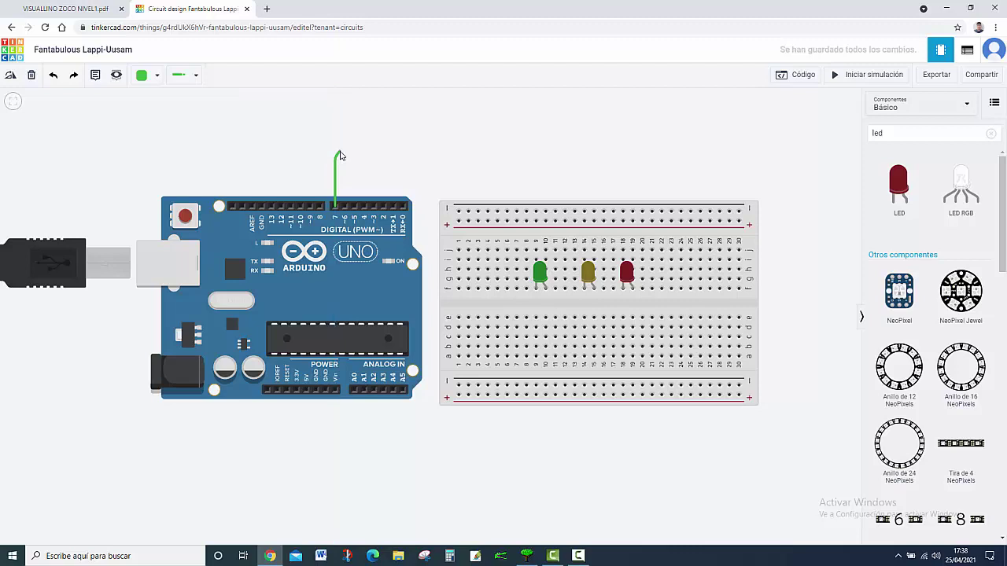
{"action": "left_click", "coordinate": [338, 157]}
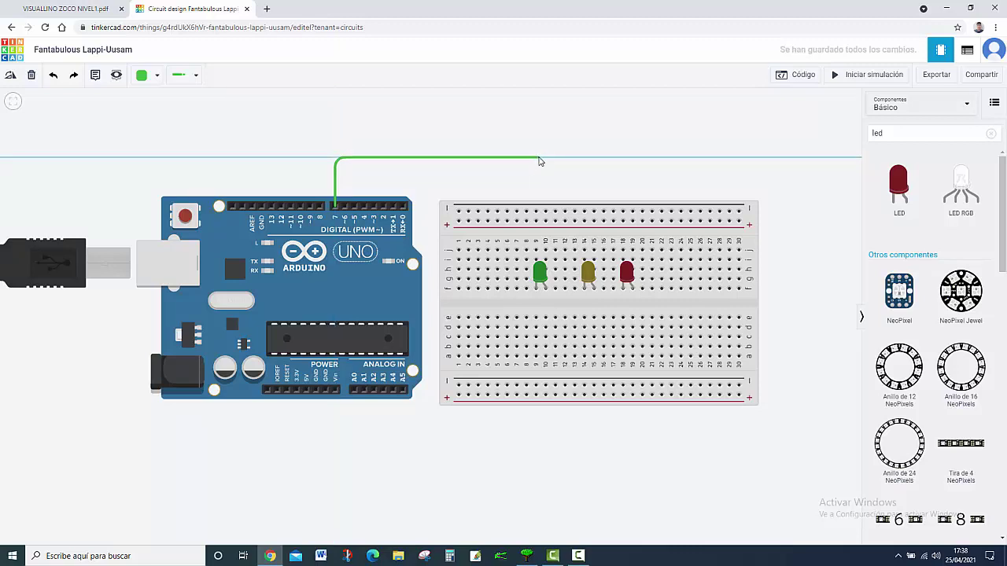
{"action": "left_click", "coordinate": [548, 158]}
{"action": "left_click", "coordinate": [546, 260]}
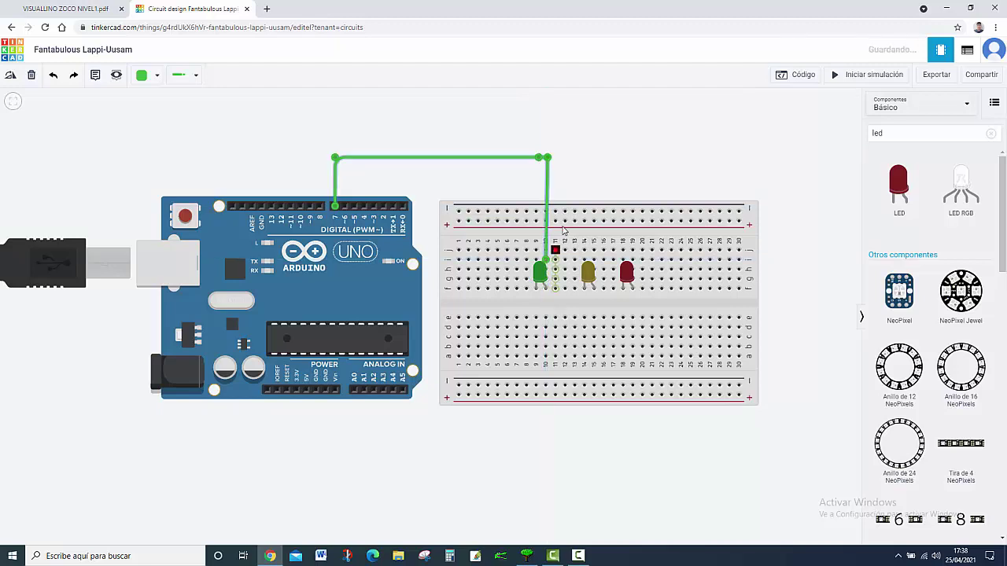
{"action": "left_click", "coordinate": [387, 189]}
Wire Arduino digital pin 6 to the yellow LED's column 15, routing it above the pin 7 wire
{"action": "left_click", "coordinate": [343, 209]}
{"action": "left_click", "coordinate": [346, 129]}
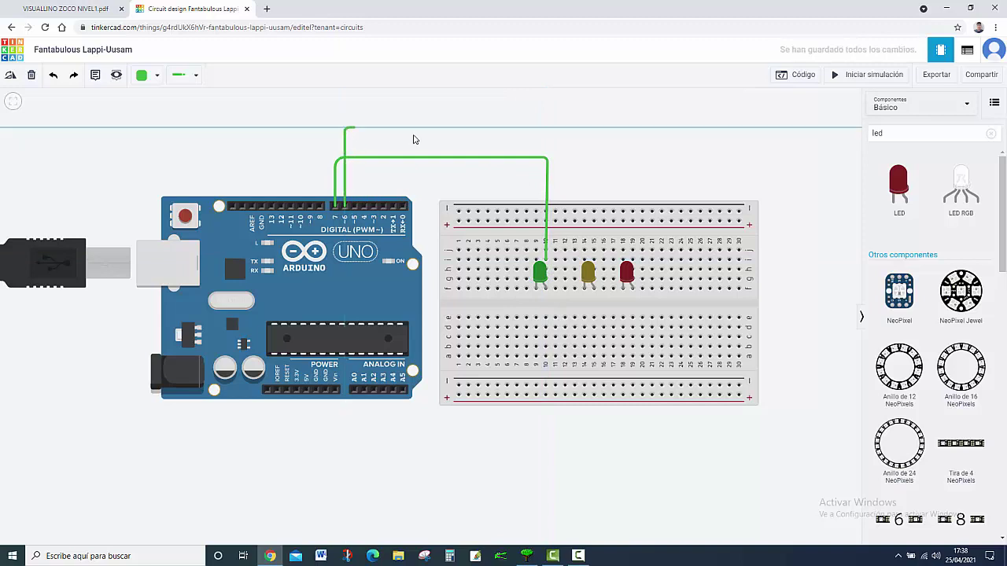
{"action": "left_click", "coordinate": [604, 127]}
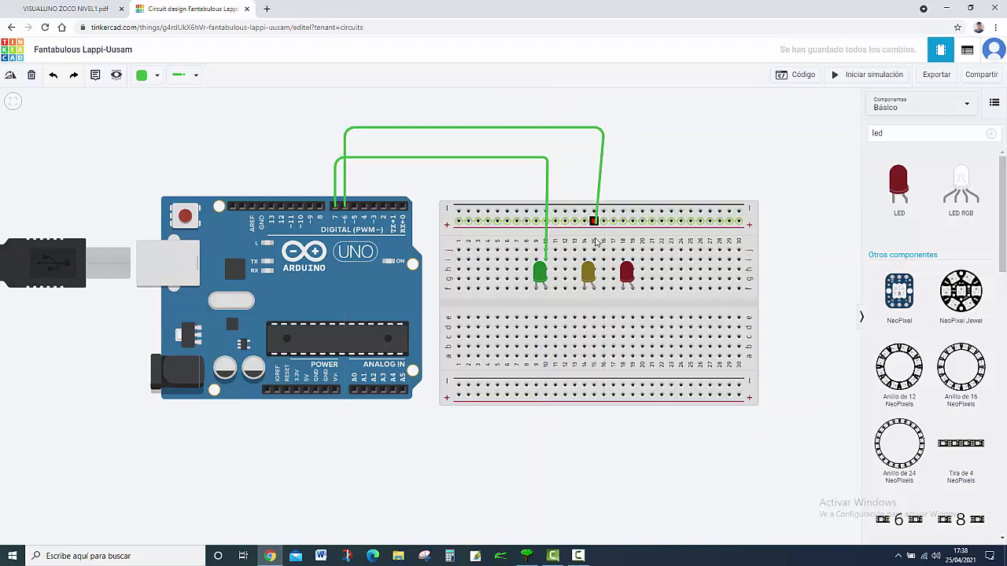
{"action": "left_click", "coordinate": [593, 261]}
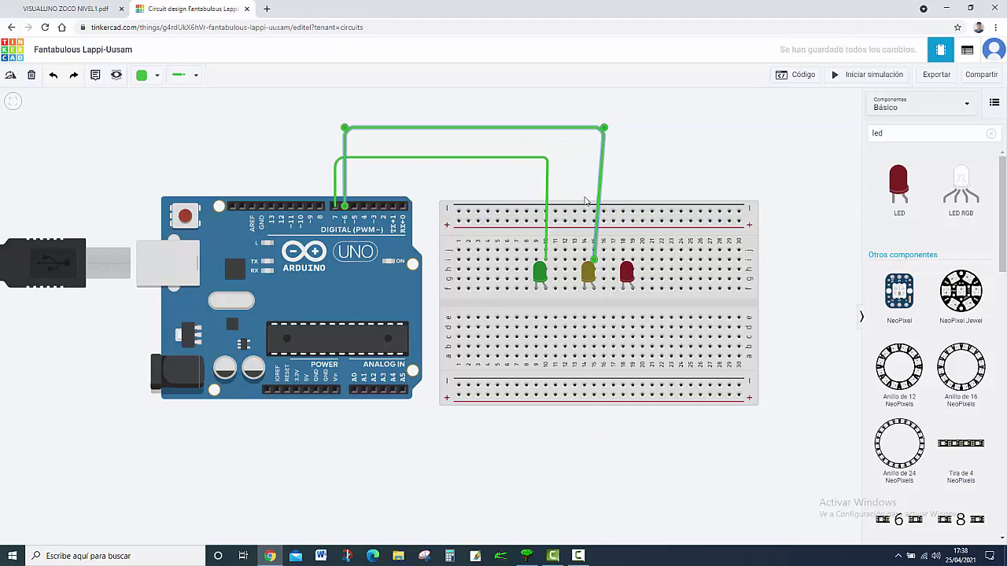
Wire Arduino digital pin 5 to the red LED's column 19, routing it above the pin 6 wire
{"action": "left_click", "coordinate": [354, 206]}
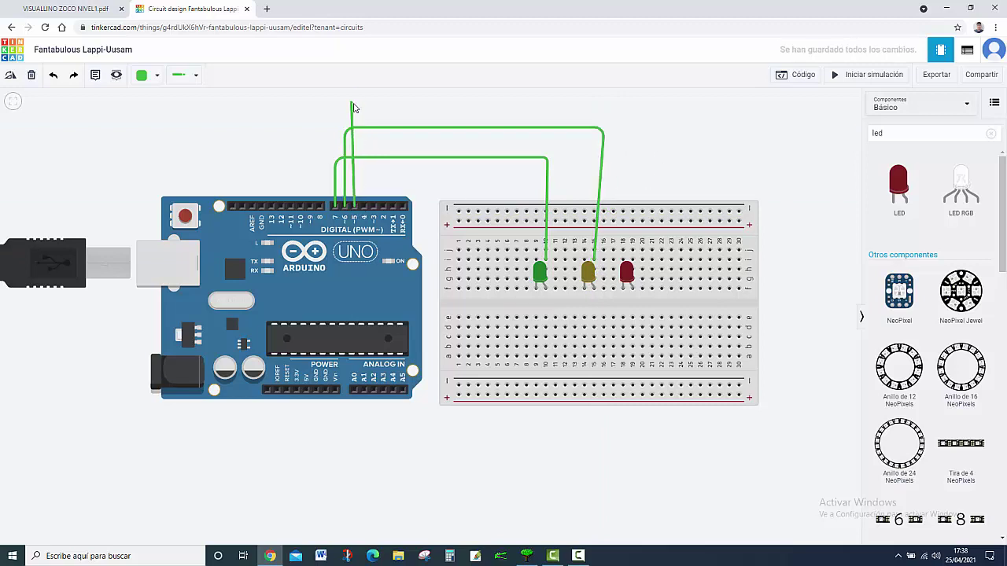
{"action": "left_click", "coordinate": [354, 103]}
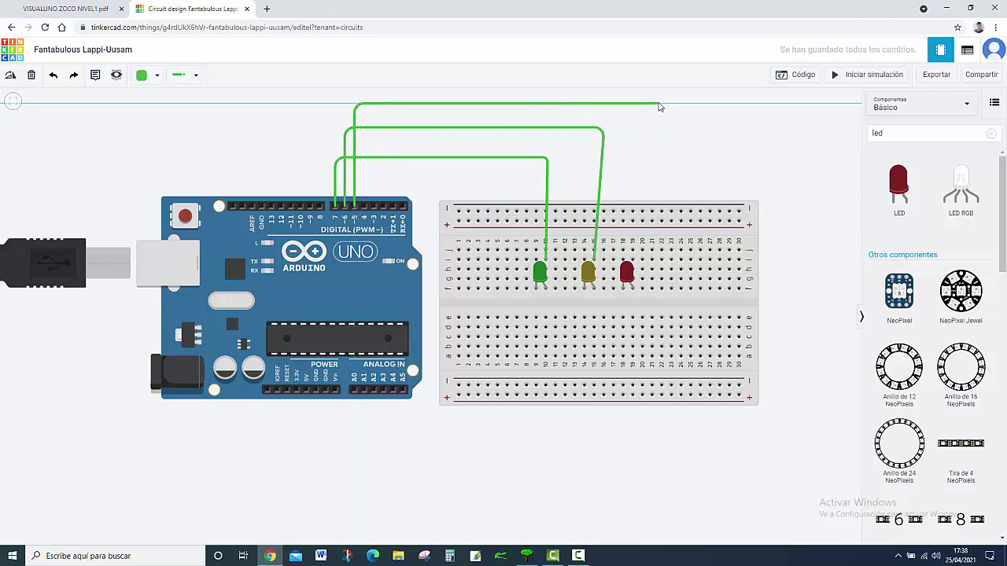
{"action": "left_click", "coordinate": [658, 103]}
{"action": "left_click", "coordinate": [632, 269]}
Move the corner points of the LED wires directly above their breadboard columns so the wires drop vertically
{"action": "left_click_drag", "start_coordinate": [658, 104], "coordinate": [595, 131]}
{"action": "left_click", "coordinate": [606, 134]}
{"action": "left_click", "coordinate": [602, 134]}
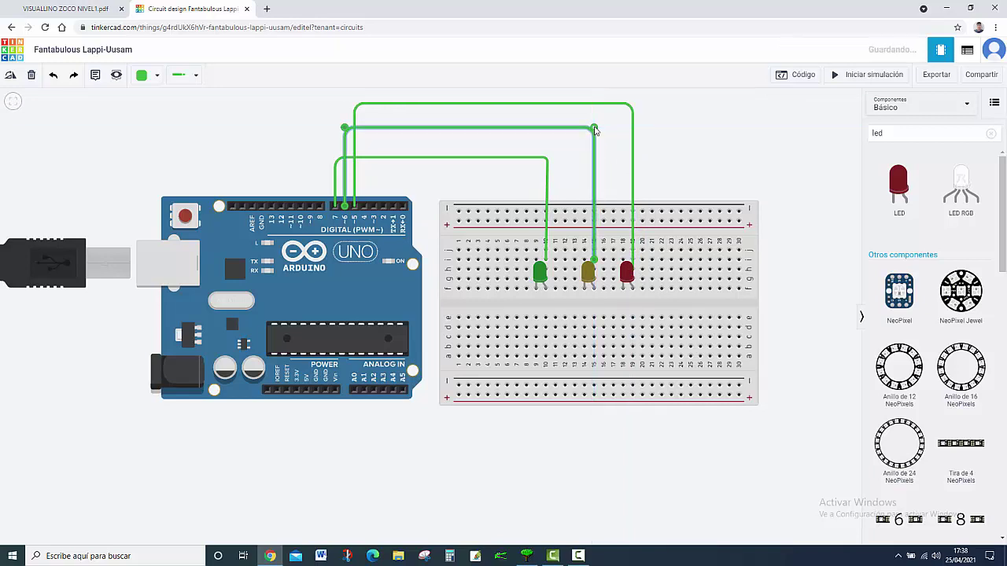
{"action": "left_click", "coordinate": [547, 160]}
{"action": "left_click_drag", "start_coordinate": [550, 159], "coordinate": [545, 157]}
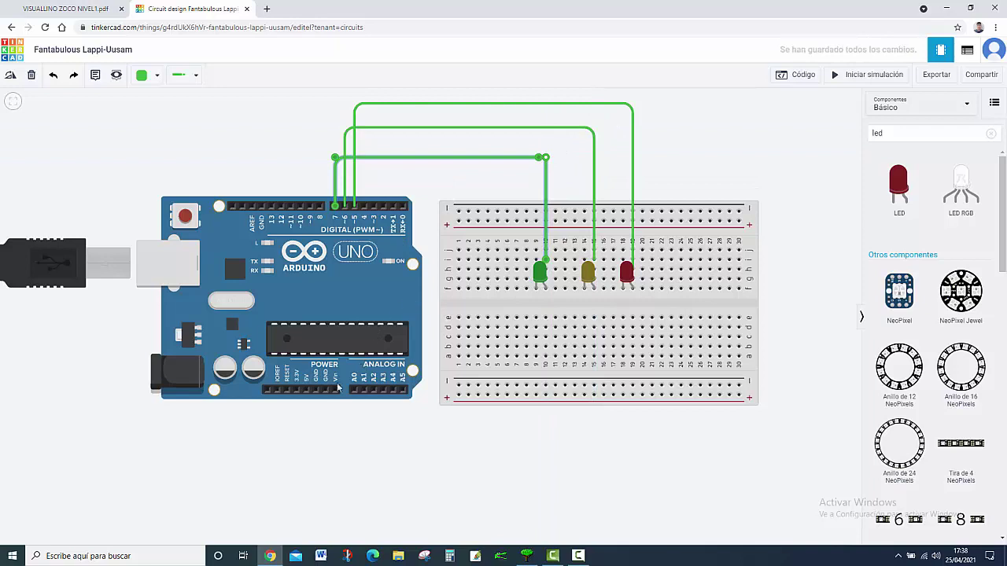
Wire the Arduino 5V pin to the breadboard's lower positive rail, routing the wire below both boards
{"action": "left_click", "coordinate": [306, 389]}
{"action": "left_click", "coordinate": [307, 451]}
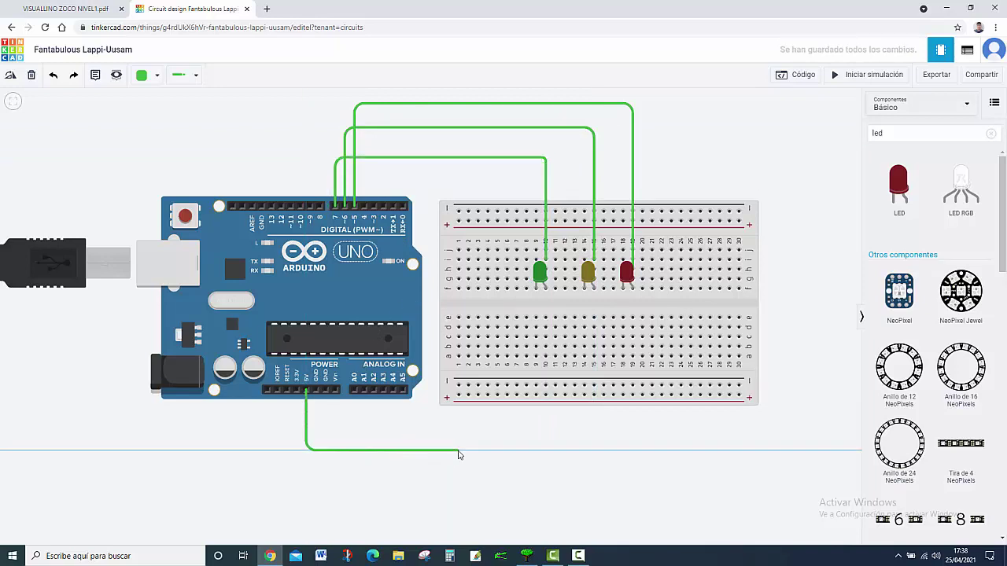
{"action": "left_click", "coordinate": [458, 452]}
{"action": "left_click", "coordinate": [459, 397]}
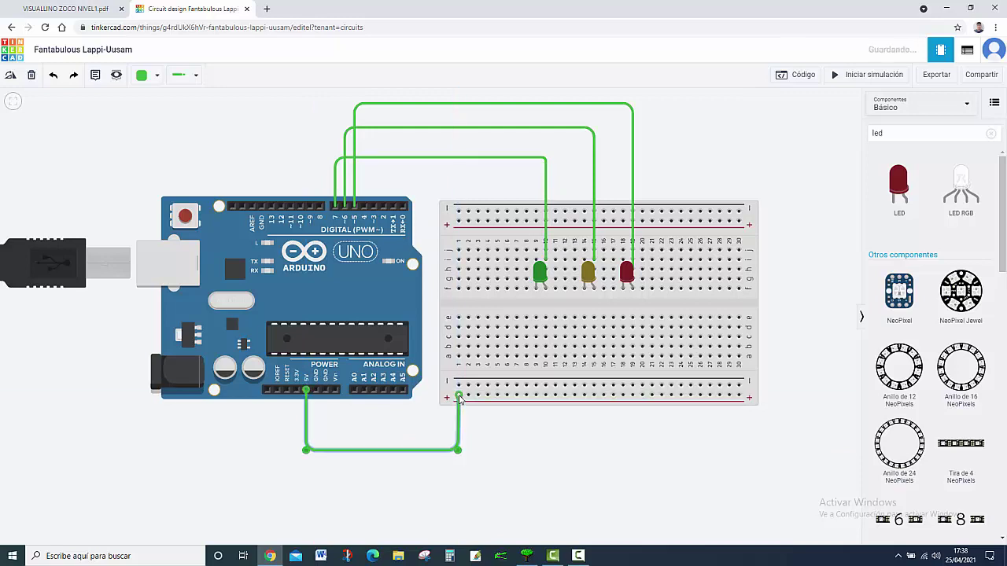
Wire the Arduino GND pin to the breadboard's lower negative rail, routing it above the 5V wire
{"action": "left_click", "coordinate": [325, 390]}
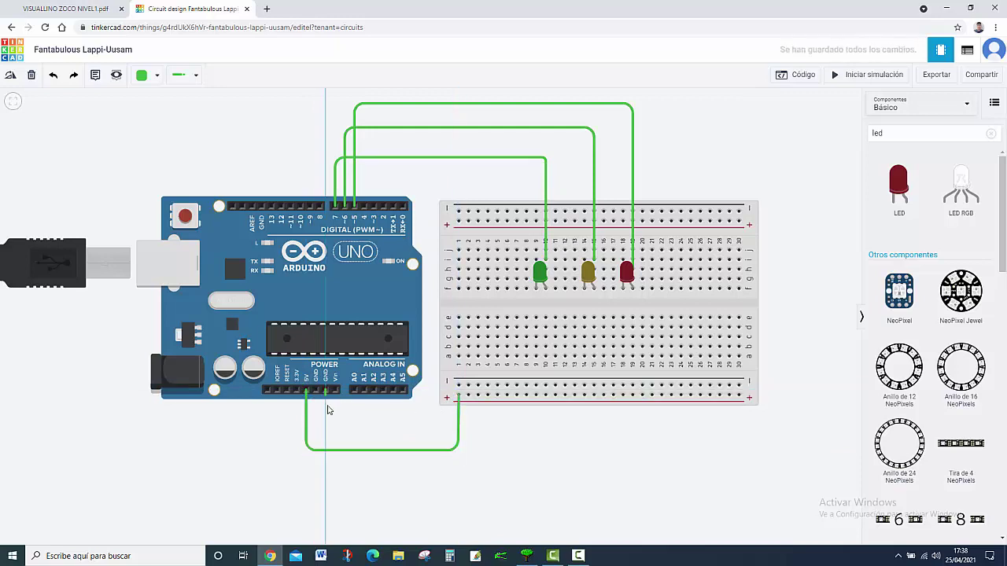
{"action": "left_click", "coordinate": [326, 422]}
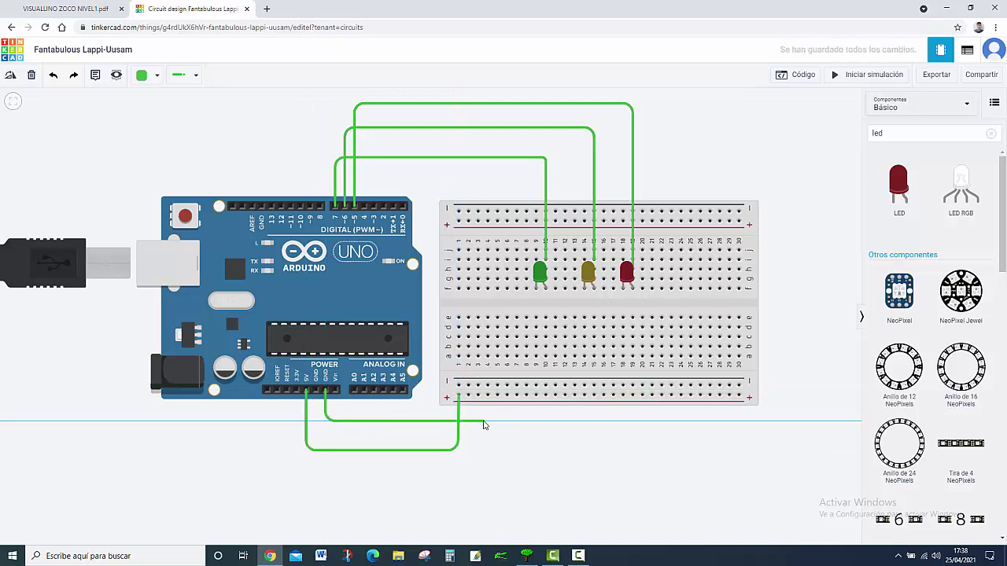
{"action": "left_click", "coordinate": [479, 422]}
{"action": "left_click", "coordinate": [478, 385]}
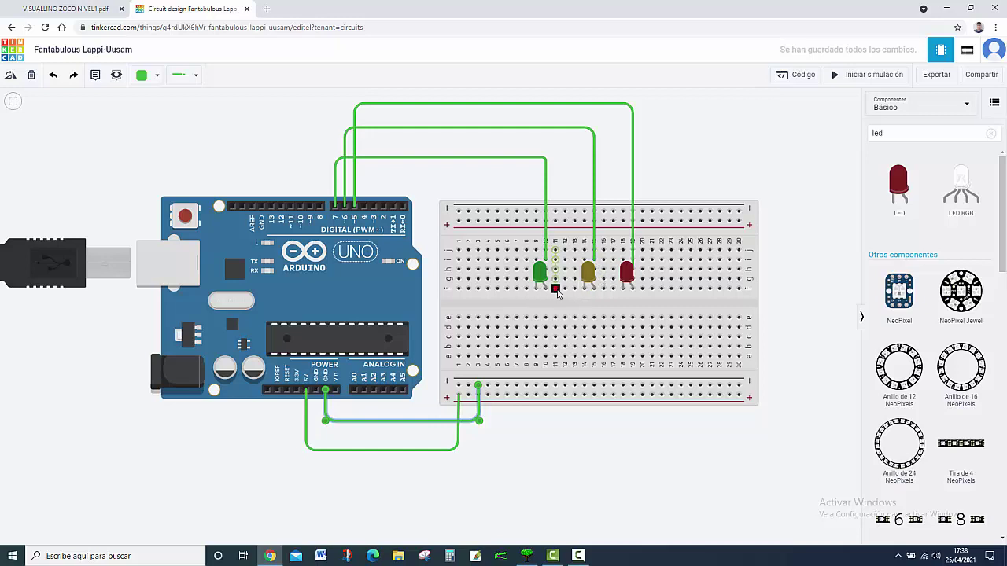
Set the pin 6 wire's color to Amarillo and the pin 5 wire's color to Rojo
{"action": "left_click", "coordinate": [443, 159]}
{"action": "left_click", "coordinate": [148, 76]}
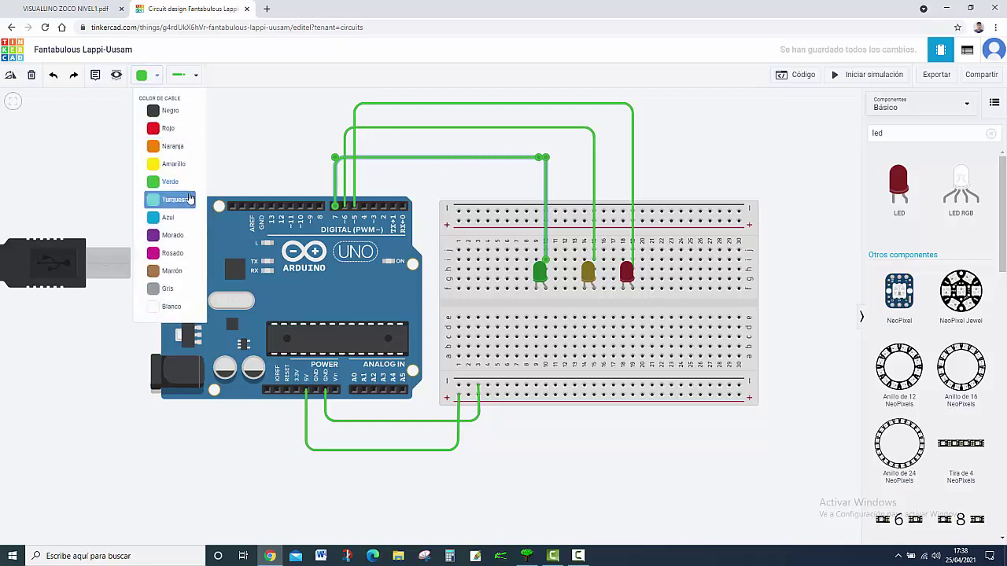
{"action": "left_click", "coordinate": [455, 129]}
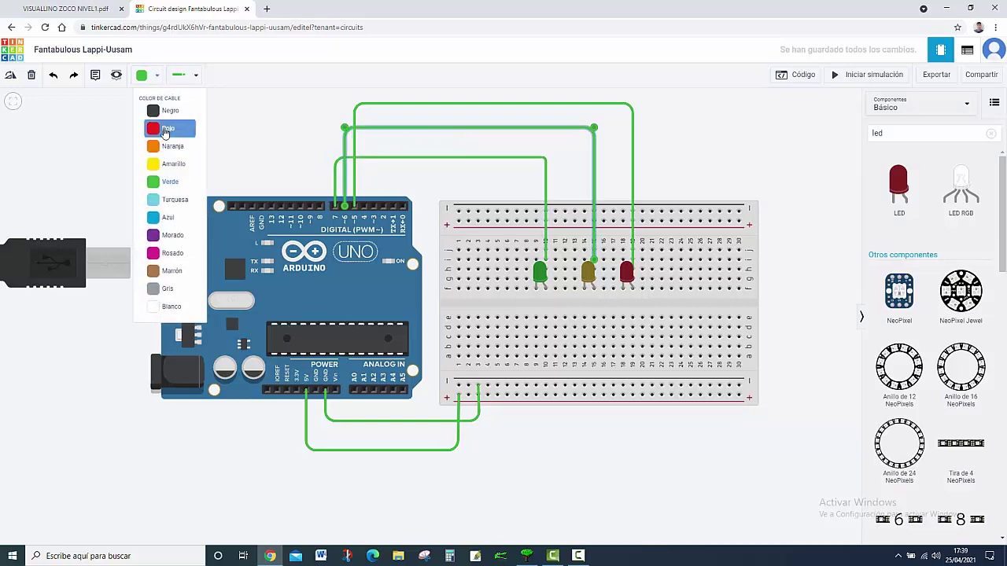
{"action": "left_click", "coordinate": [168, 163]}
{"action": "left_click", "coordinate": [633, 132]}
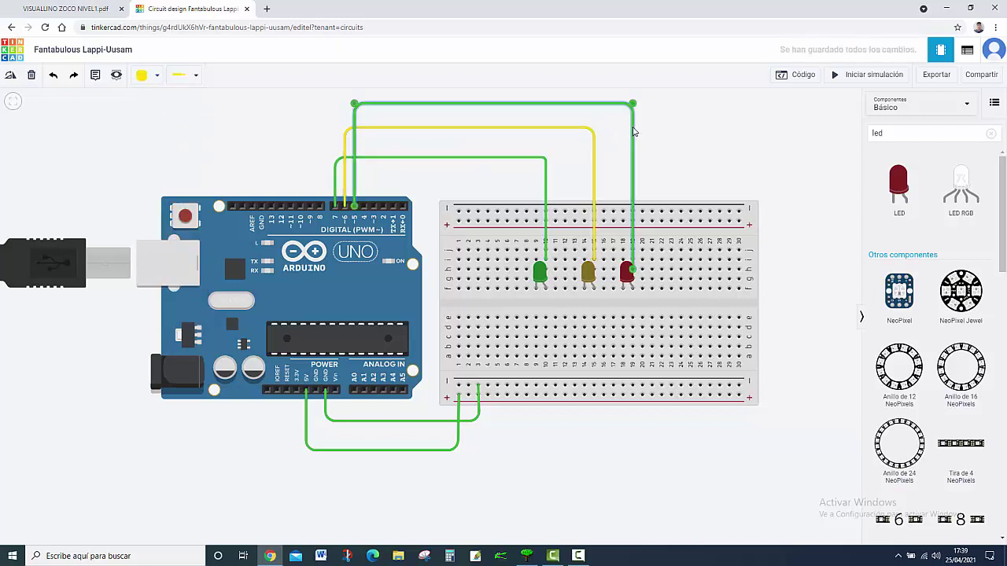
{"action": "left_click", "coordinate": [160, 79]}
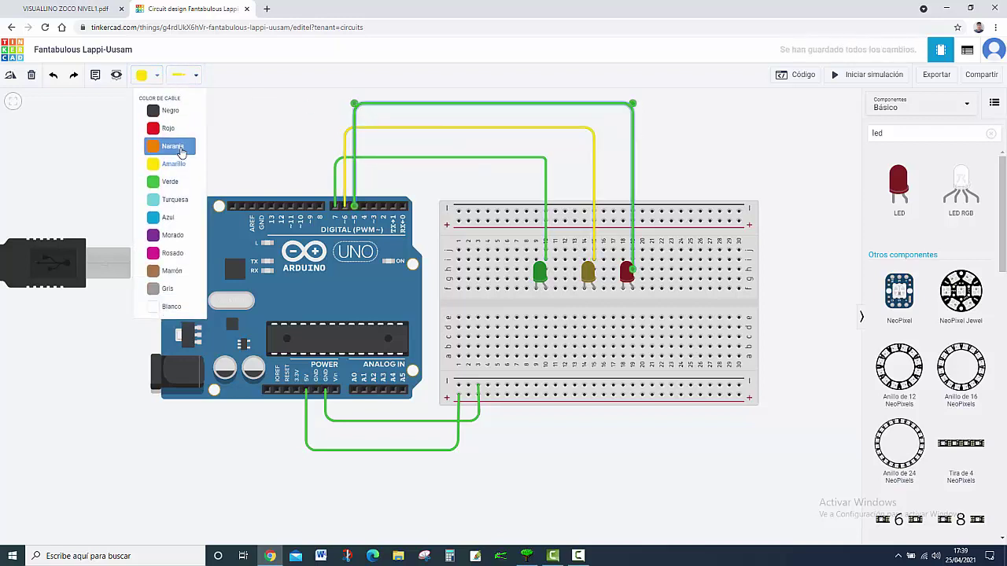
{"action": "left_click", "coordinate": [169, 127]}
Set the Arduino GND wire's color to Negro and the 5V wire's color to Rojo
{"action": "left_click", "coordinate": [331, 423]}
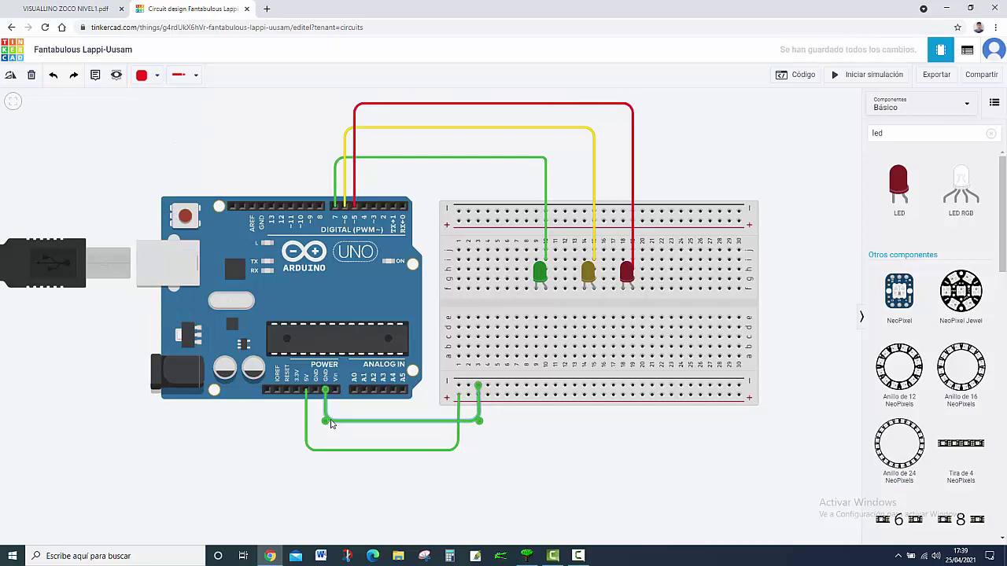
{"action": "left_click", "coordinate": [160, 78]}
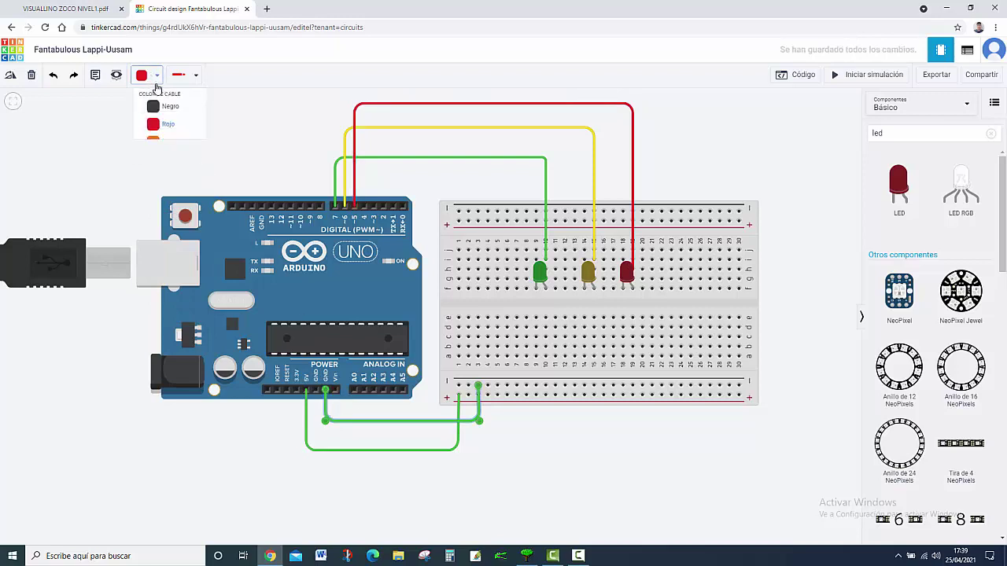
{"action": "left_click", "coordinate": [168, 108]}
{"action": "left_click", "coordinate": [307, 415]}
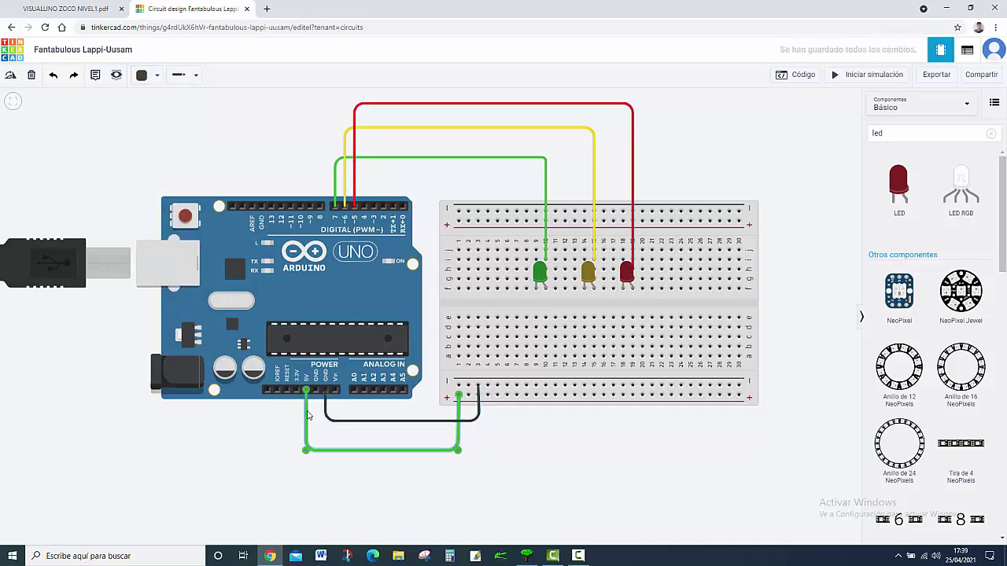
{"action": "left_click", "coordinate": [159, 78]}
{"action": "left_click", "coordinate": [169, 124]}
{"action": "left_click", "coordinate": [582, 451]}
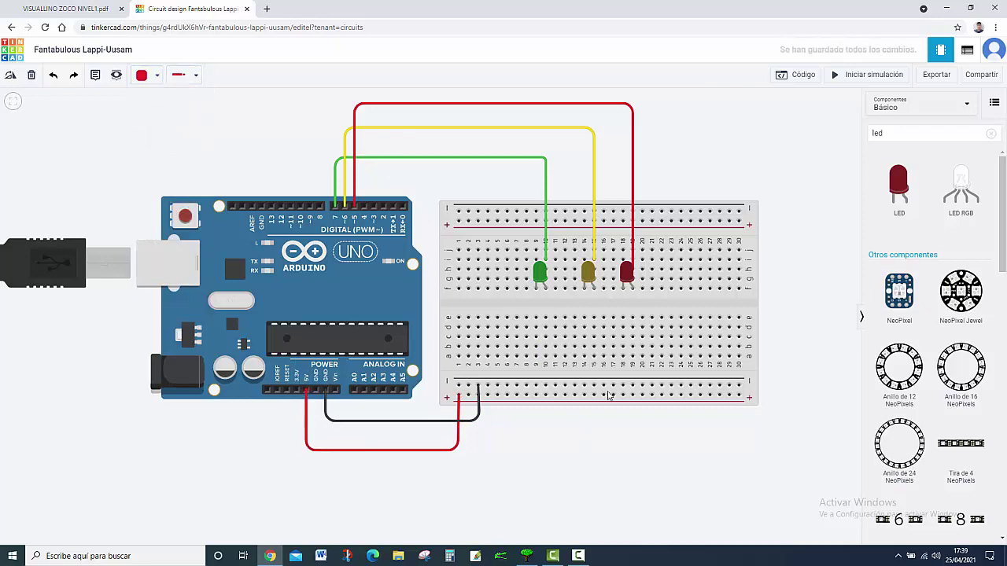
Search the components for "resi", place a vertical resistor below each LED in columns 9, 14 and 18, and move the three LEDs up one row
{"action": "left_click", "coordinate": [932, 133]}
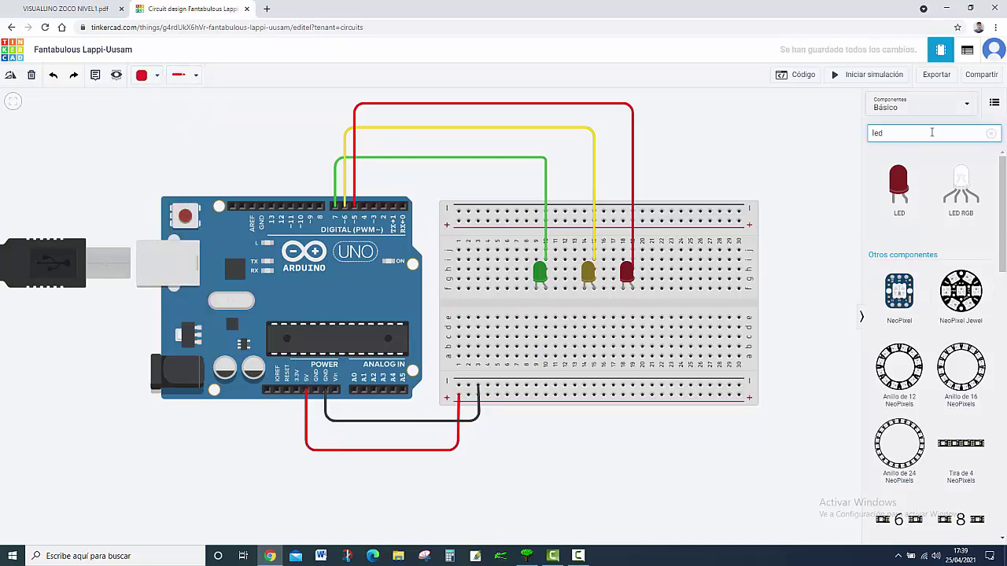
{"action": "key", "text": "BackSpace"}
{"action": "key", "text": "BackSpace"}
{"action": "key", "text": "BackSpace"}
{"action": "type", "text": "resi"}
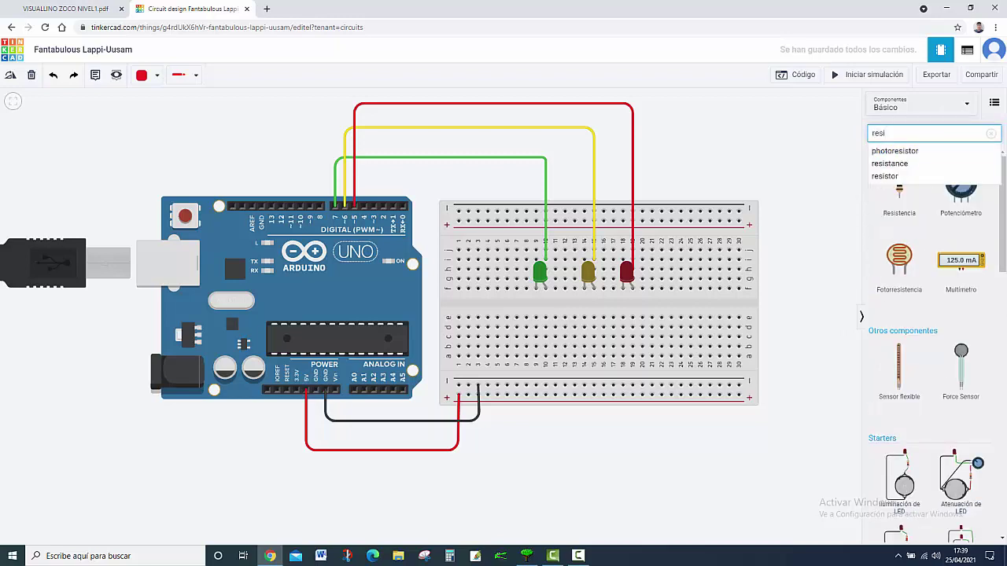
{"action": "left_click_drag", "start_coordinate": [900, 193], "coordinate": [541, 315]}
{"action": "left_click_drag", "start_coordinate": [899, 193], "coordinate": [589, 313]}
{"action": "left_click_drag", "start_coordinate": [888, 202], "coordinate": [622, 309]}
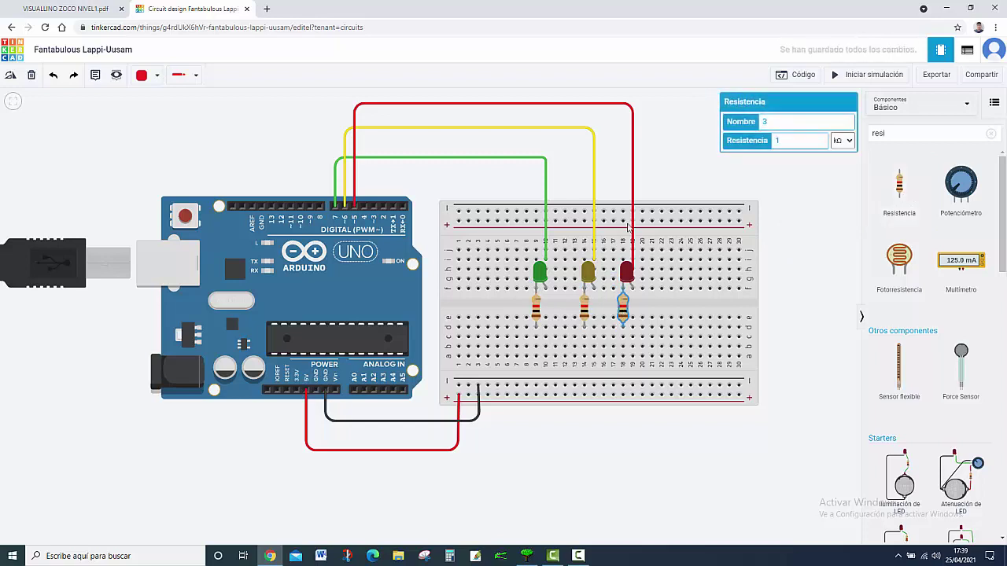
{"action": "left_click_drag", "start_coordinate": [541, 273], "coordinate": [627, 263]}
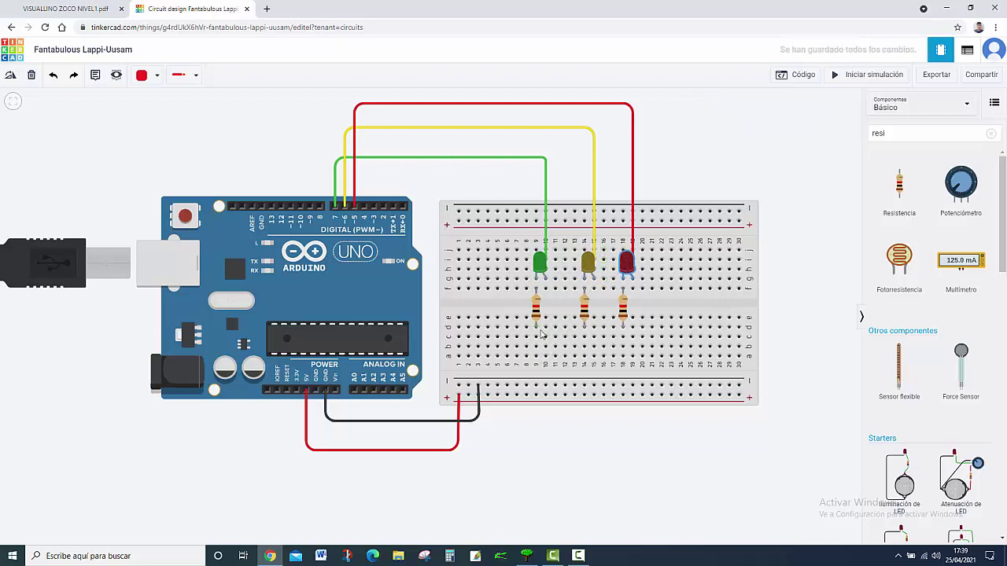
Check the assembly diagram in the PDF and wire each resistor's lower end straight down to the breadboard's lower negative rail
{"action": "left_click", "coordinate": [102, 10]}
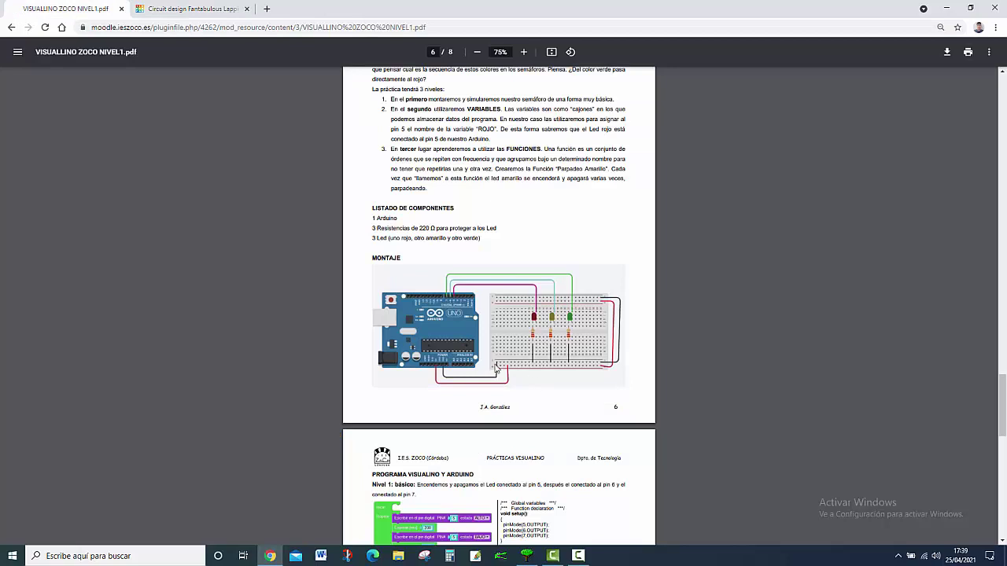
{"action": "left_click", "coordinate": [180, 6]}
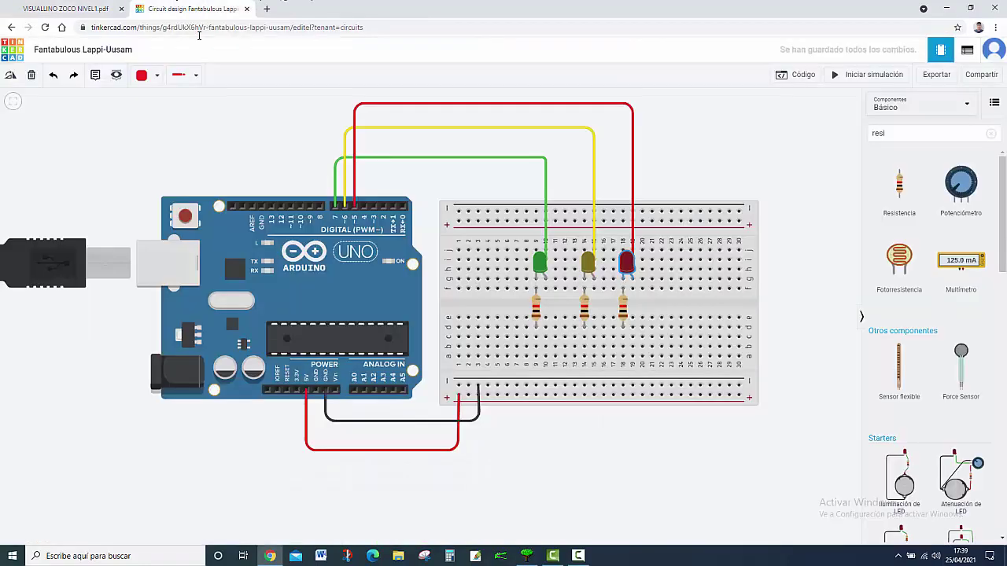
{"action": "left_click", "coordinate": [535, 338]}
{"action": "left_click", "coordinate": [536, 385]}
{"action": "left_click", "coordinate": [584, 338]}
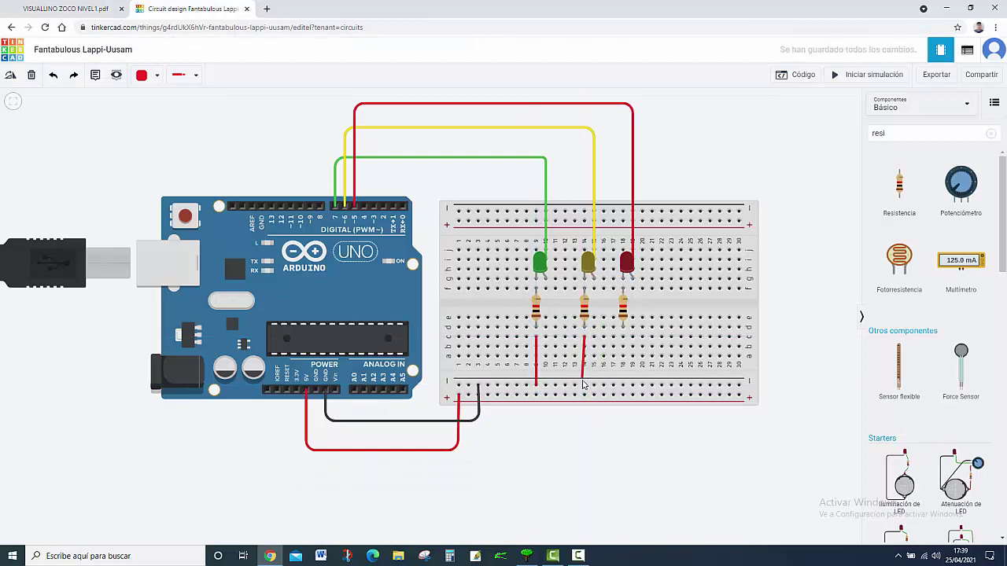
{"action": "left_click", "coordinate": [584, 385]}
{"action": "left_click", "coordinate": [623, 338]}
{"action": "left_click", "coordinate": [622, 385]}
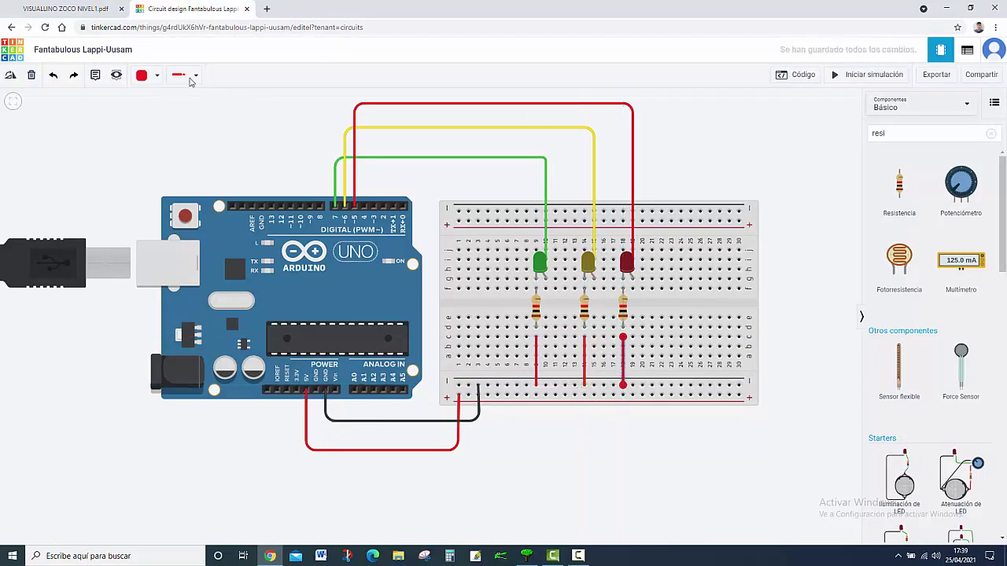
Set the color of the three wires between the resistors and the negative rail to Negro
{"action": "left_click", "coordinate": [156, 75]}
{"action": "left_click", "coordinate": [165, 108]}
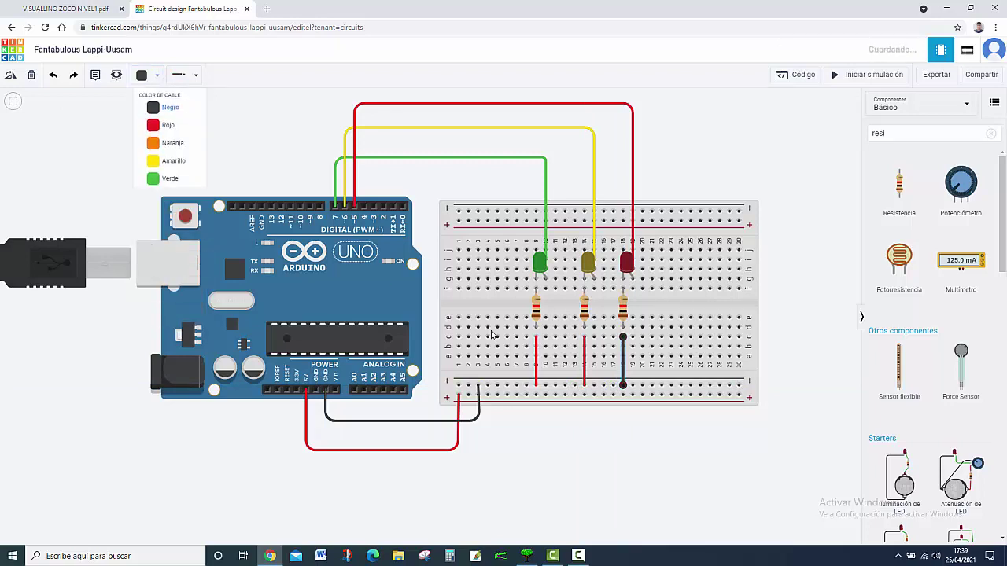
{"action": "left_click", "coordinate": [583, 362]}
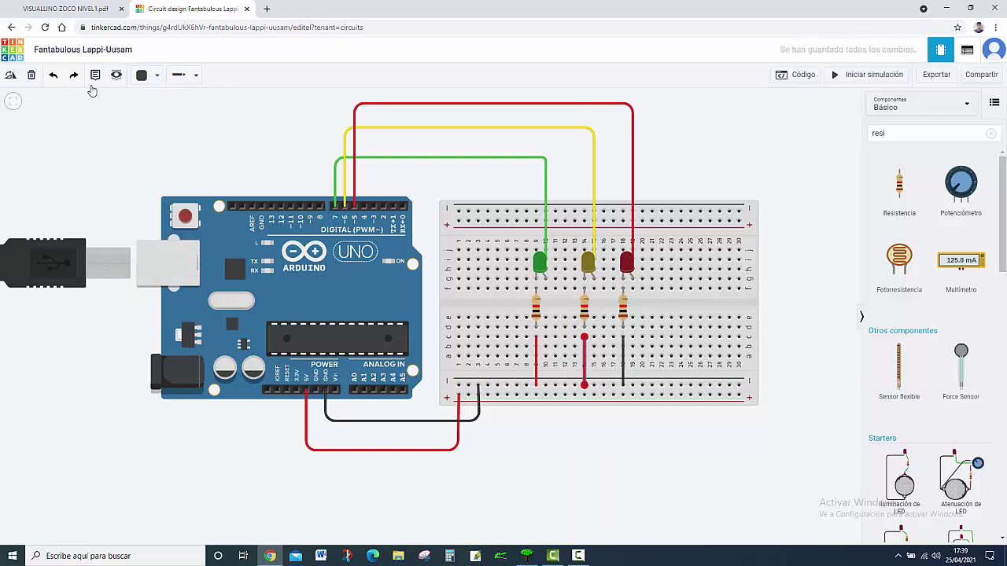
{"action": "left_click", "coordinate": [151, 75]}
{"action": "left_click", "coordinate": [161, 108]}
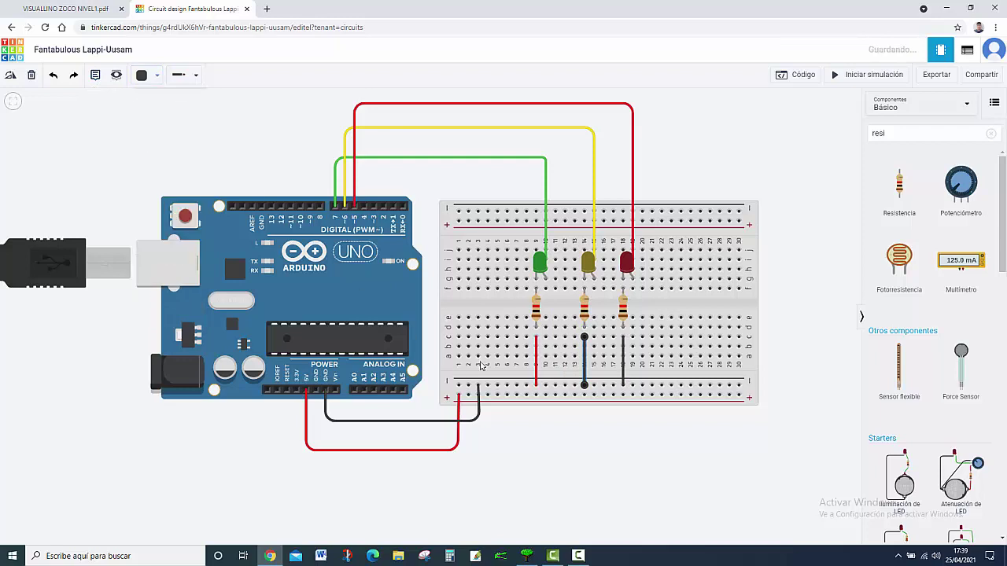
{"action": "left_click", "coordinate": [536, 360]}
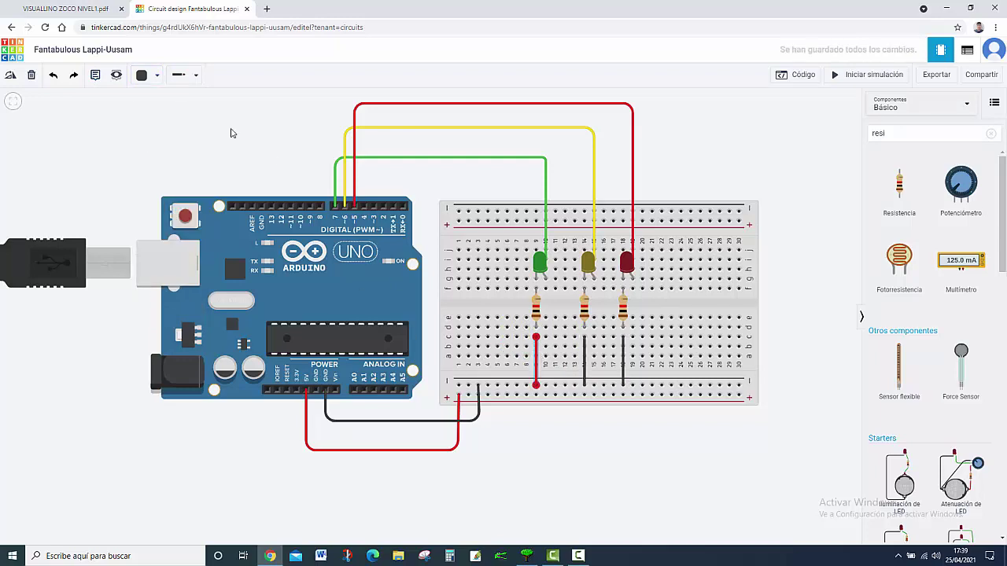
{"action": "left_click", "coordinate": [151, 75]}
{"action": "left_click", "coordinate": [161, 107]}
Open the Arduino's code editor and switch it from blocks to Texto, accepting the loss of the blocks
{"action": "left_click", "coordinate": [799, 76]}
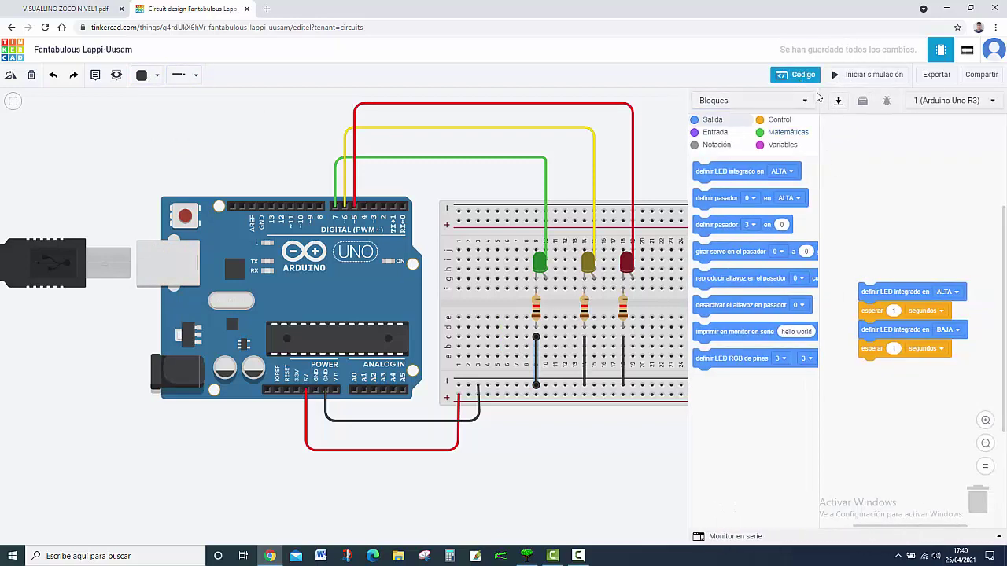
{"action": "left_click", "coordinate": [791, 101]}
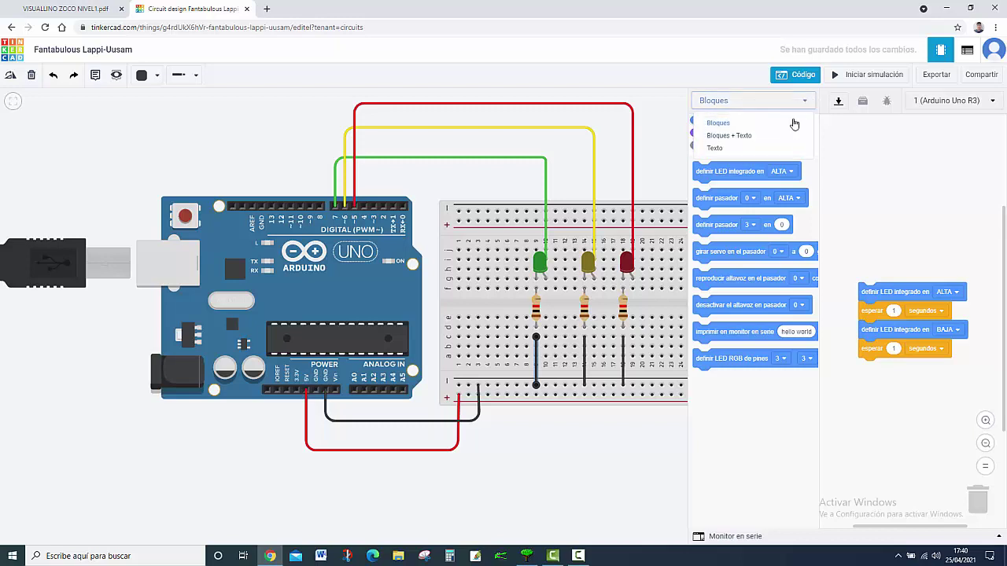
{"action": "left_click", "coordinate": [742, 148]}
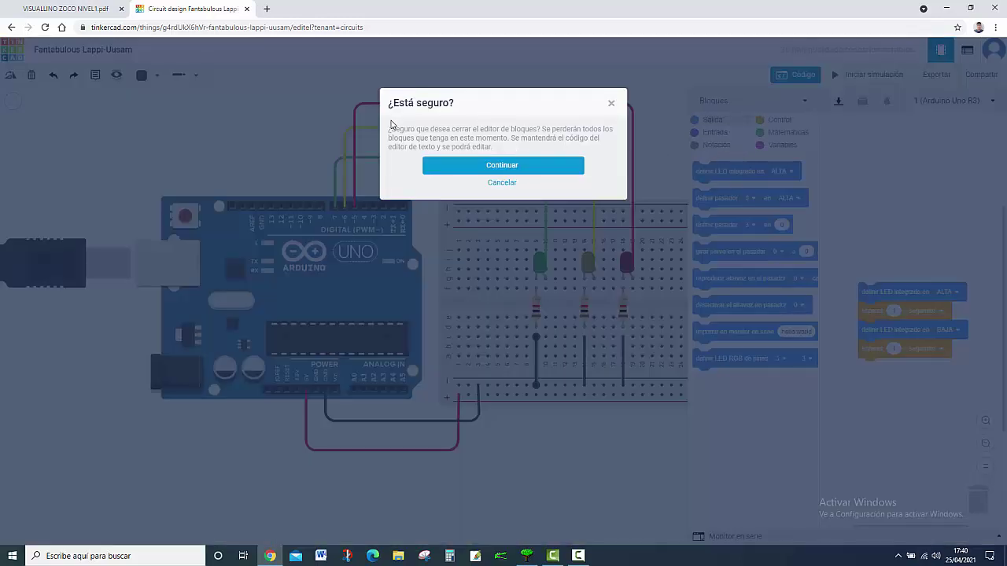
{"action": "mouse_move", "coordinate": [430, 138]}
{"action": "left_mouse_down"}
{"action": "mouse_move", "coordinate": [476, 130]}
{"action": "mouse_move", "coordinate": [433, 131]}
{"action": "left_mouse_up"}
{"action": "left_click_drag", "start_coordinate": [528, 138], "coordinate": [521, 138]}
{"action": "left_click", "coordinate": [497, 168]}
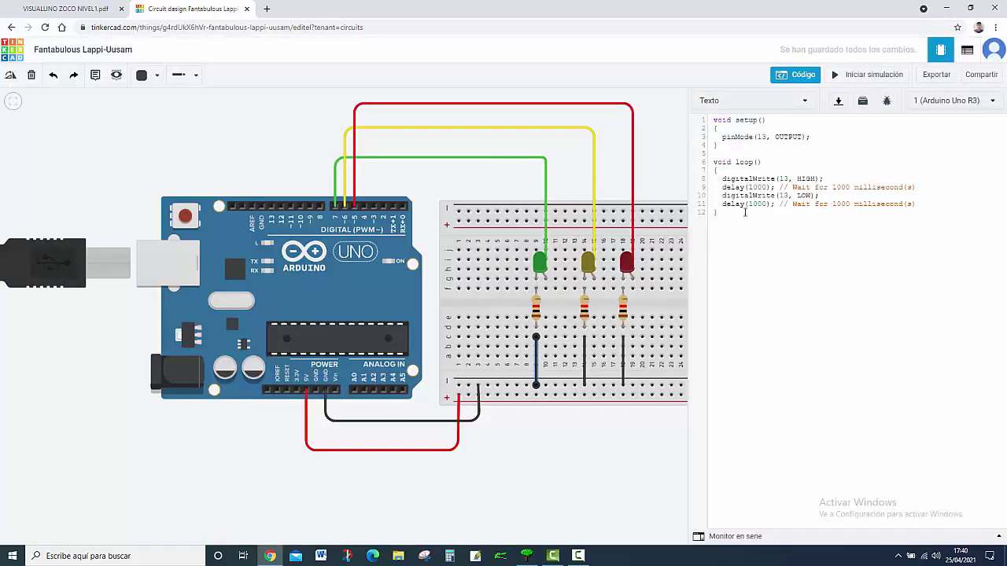
Replace the default code with the Visualino program that switches pins 5, 6 and 7 on and off in turn with 300 ms delays
{"action": "left_click_drag", "start_coordinate": [718, 213], "coordinate": [706, 124]}
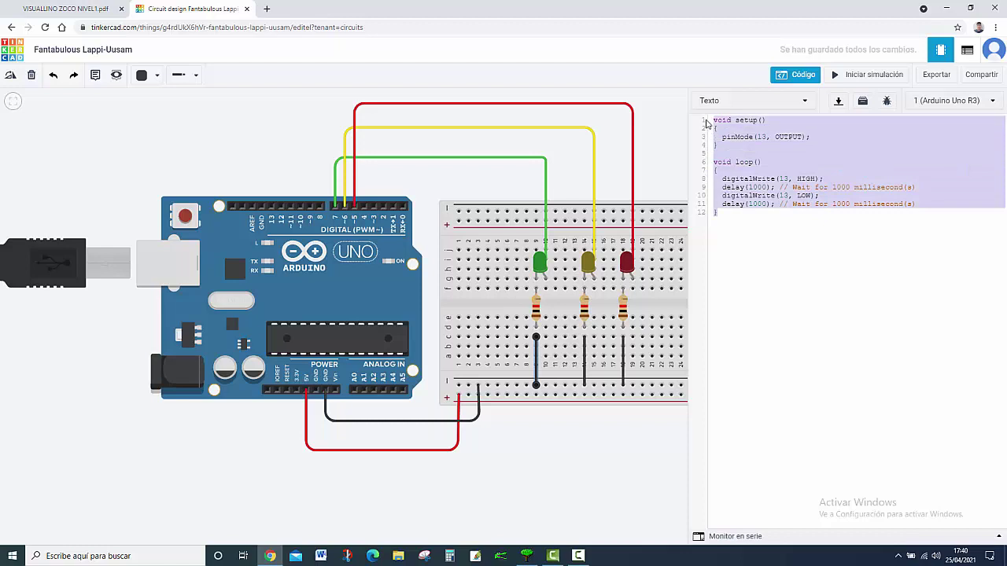
{"action": "key", "text": "BackSpace"}
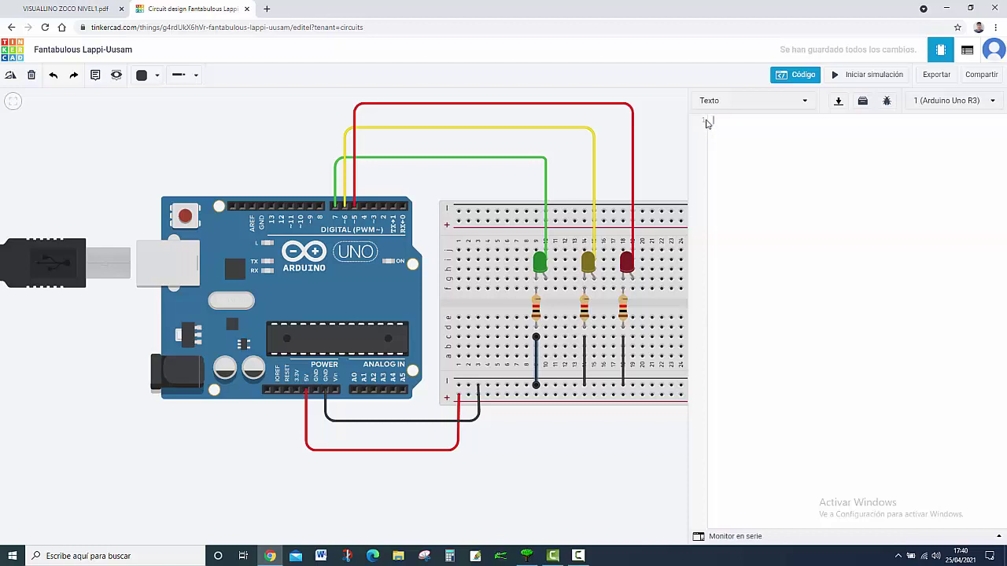
{"action": "type", "text": "/***   Global variables   ***/  /***   Function declaration   ***/  void setup() {     pinMode(5,OUTPUT);    pinMode(6,OUTPUT);    pinMode(7,OUTPUT);  }   void loop() {     digitalWrite(5,HIGH);     delay(300);     digitalWrite(5,LOW);     delay(300);     digitalWrite(6,HIGH);     delay(300);     digitalWrite(6,LOW);     delay(300);     digitalWrite(7,HIGH);     delay(300);     digitalWrite(7,LOW);     delay(300);  }  /***   Function definition   ***/"}
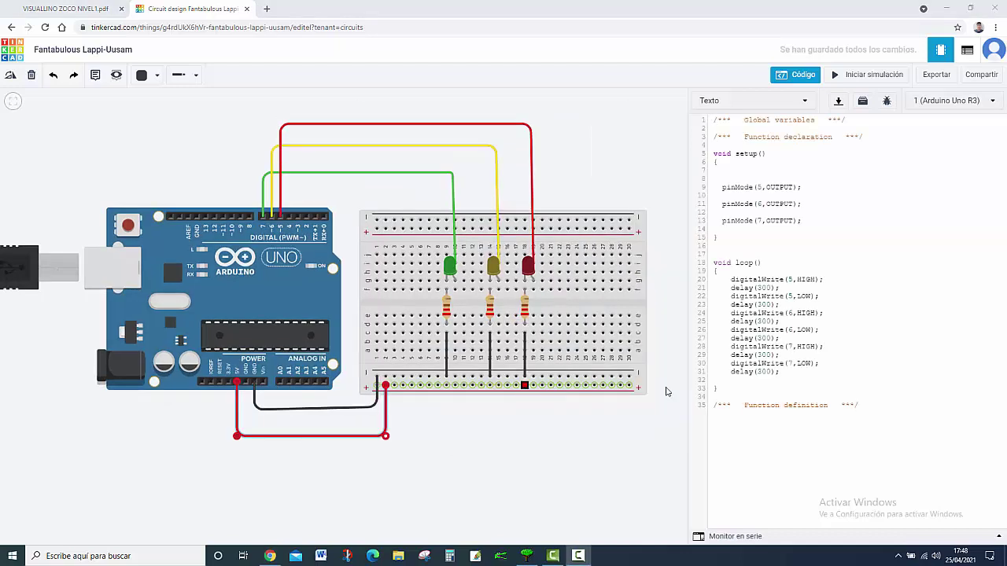
Check the resistance of the green LED's resistor and start the simulation
{"action": "left_click", "coordinate": [449, 311]}
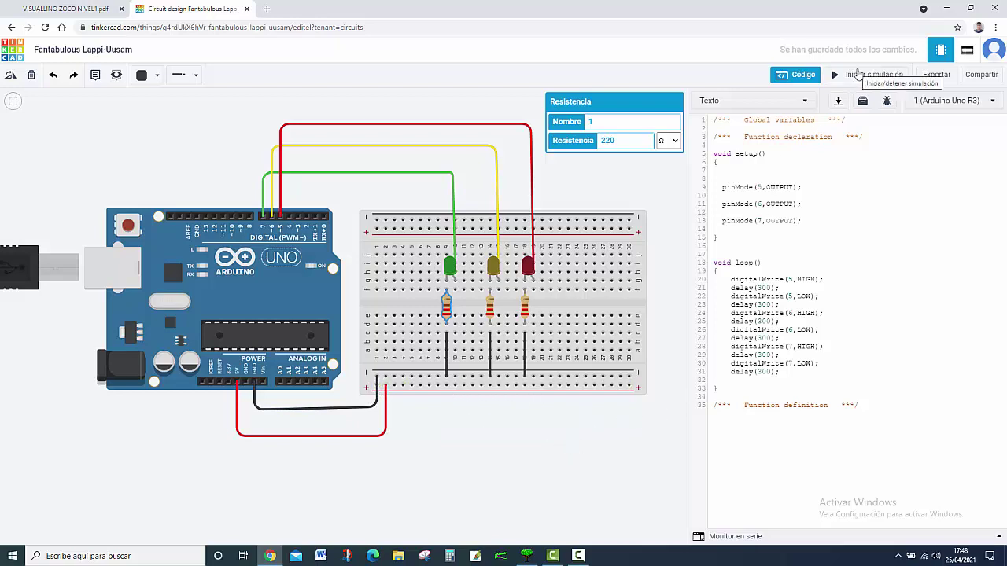
{"action": "left_click", "coordinate": [858, 75]}
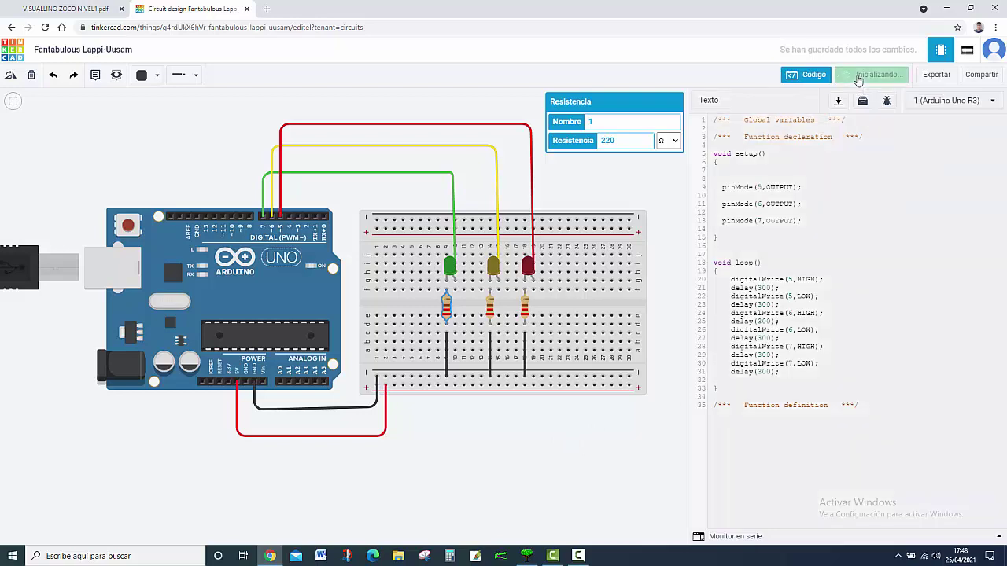